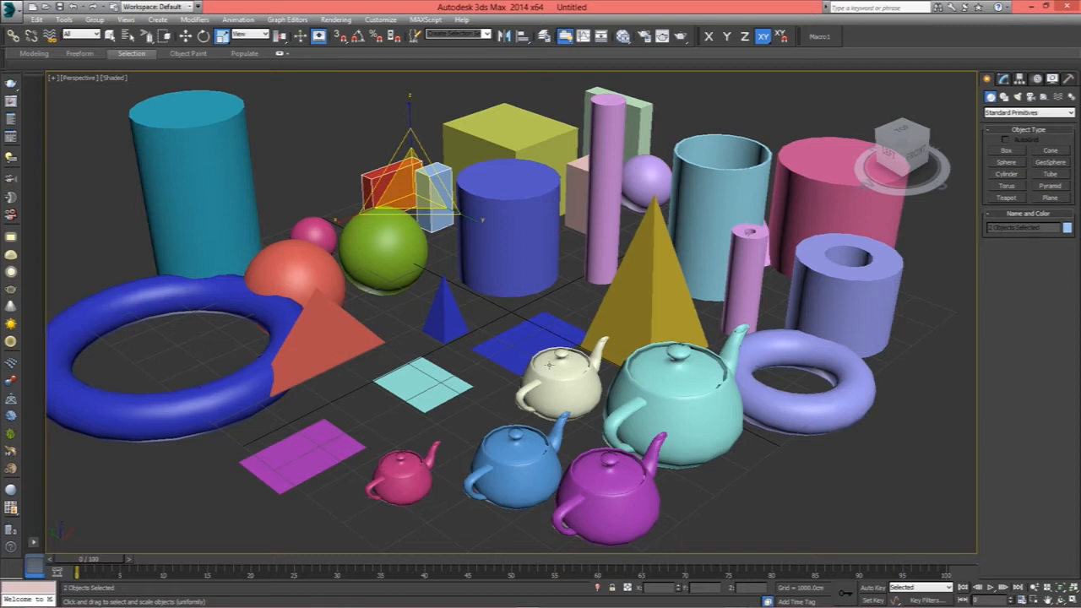
Switch the perspective viewport to the Realistic display style and return it to Shaded.
mouse_move(901, 142)
click(117, 79)
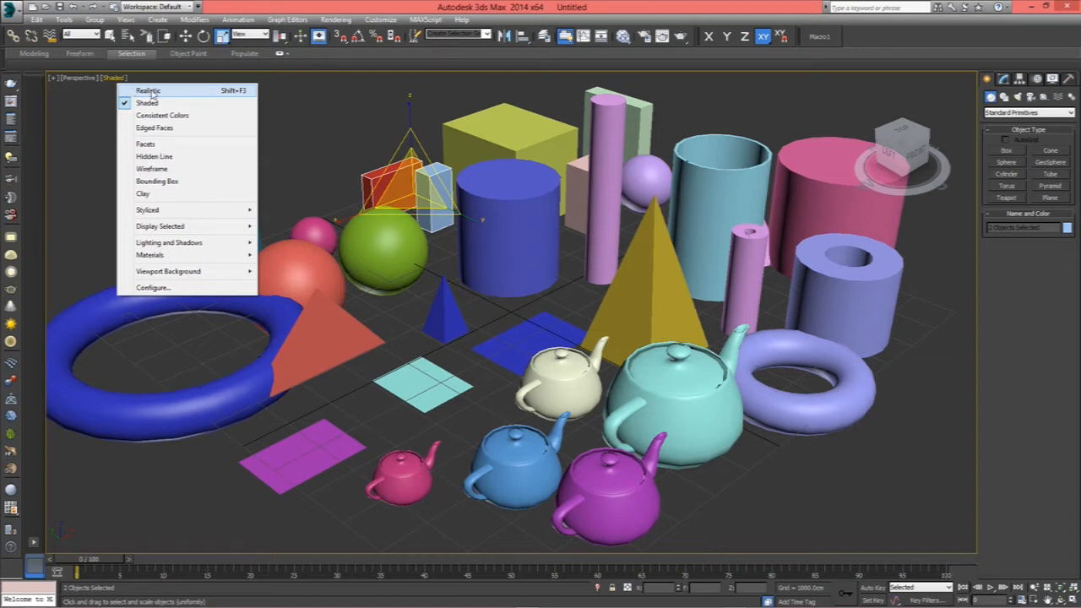
click(149, 92)
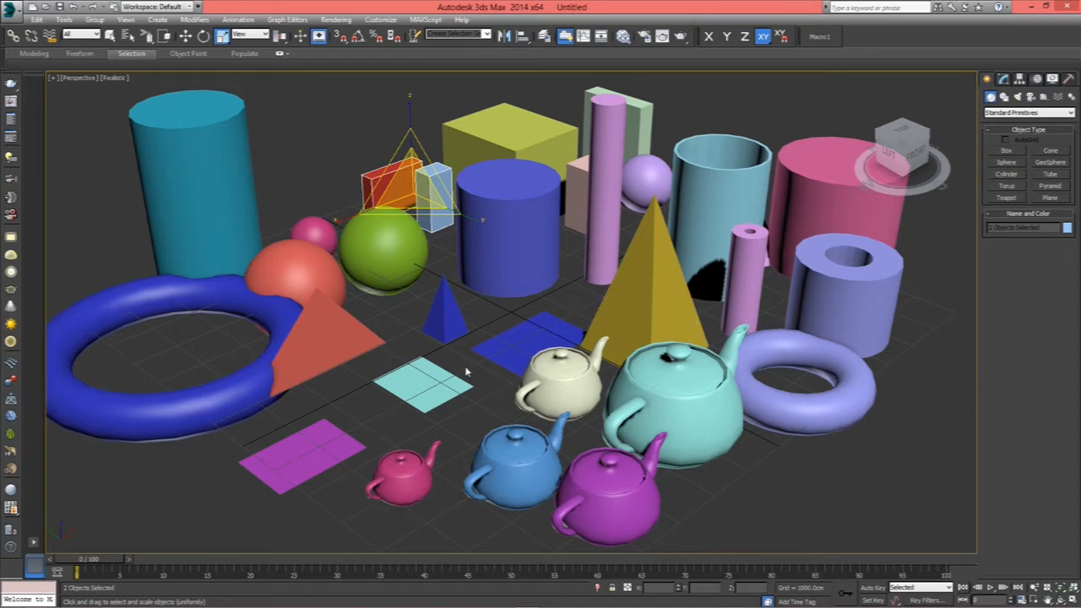
middle_drag(462, 395, 469, 396)
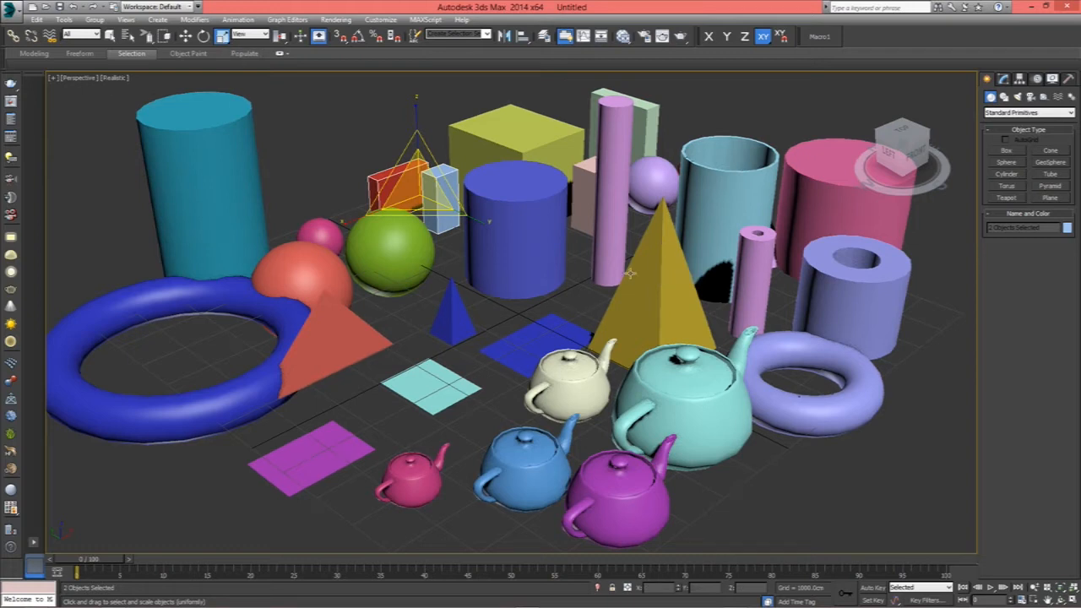
click(116, 78)
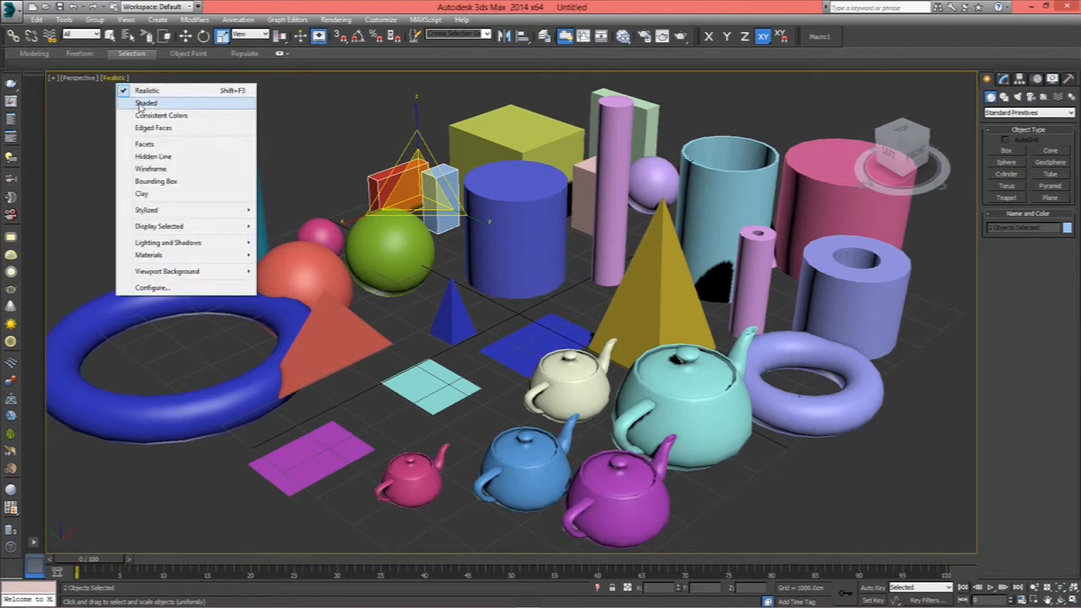
click(144, 103)
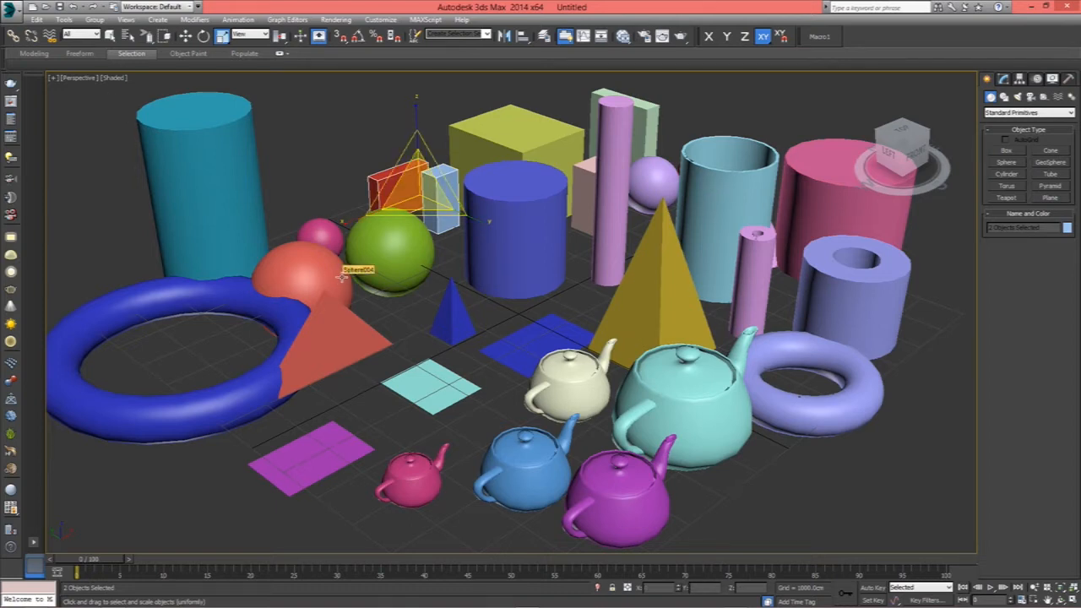
Turn on Edged Faces for the shaded perspective viewport and turn it off again.
click(113, 79)
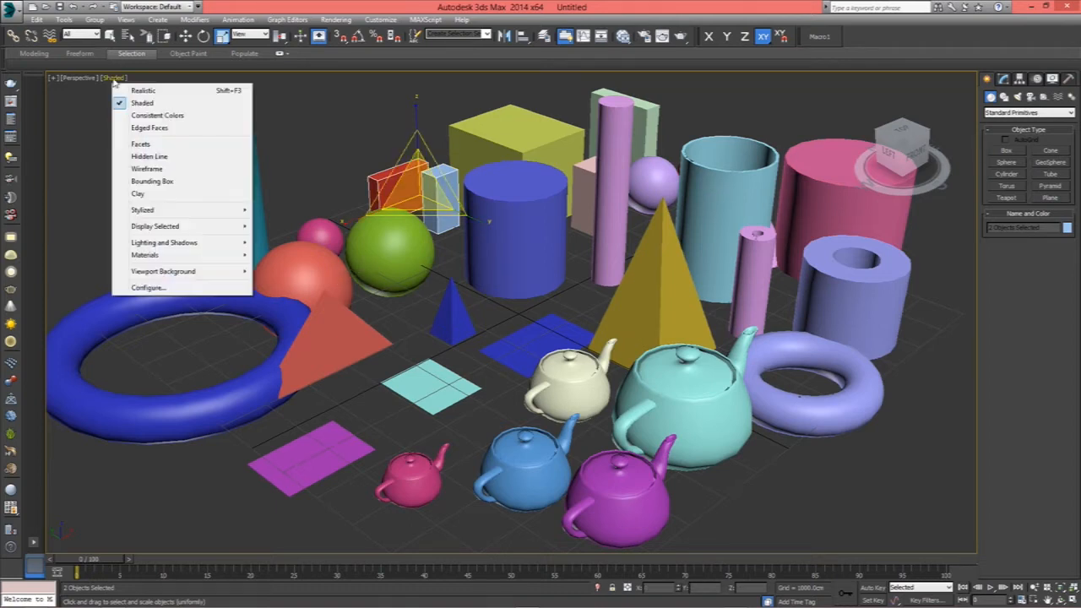
click(169, 128)
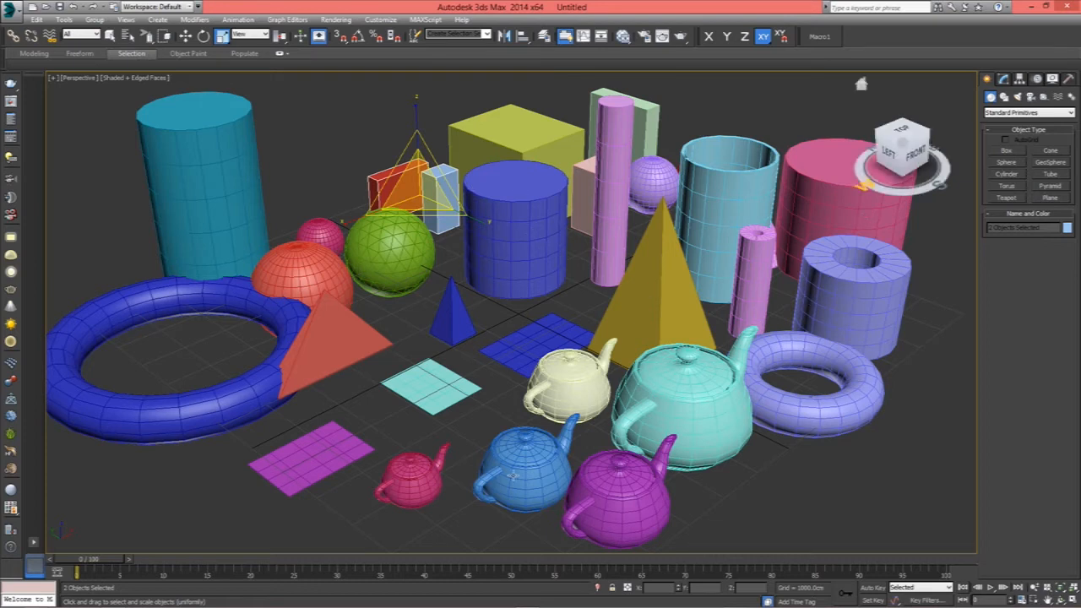
click(150, 78)
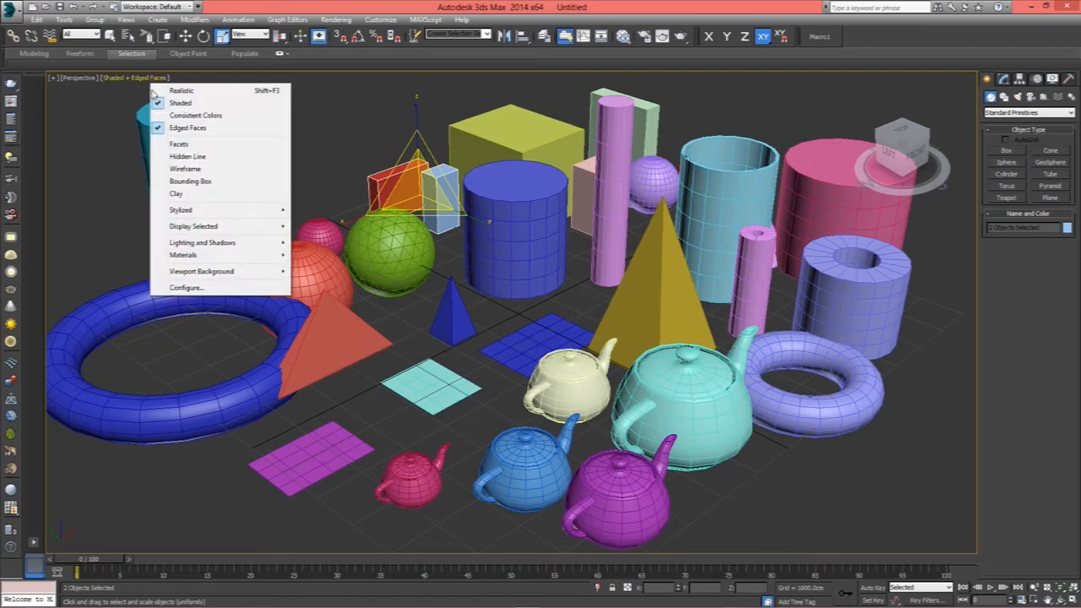
click(190, 127)
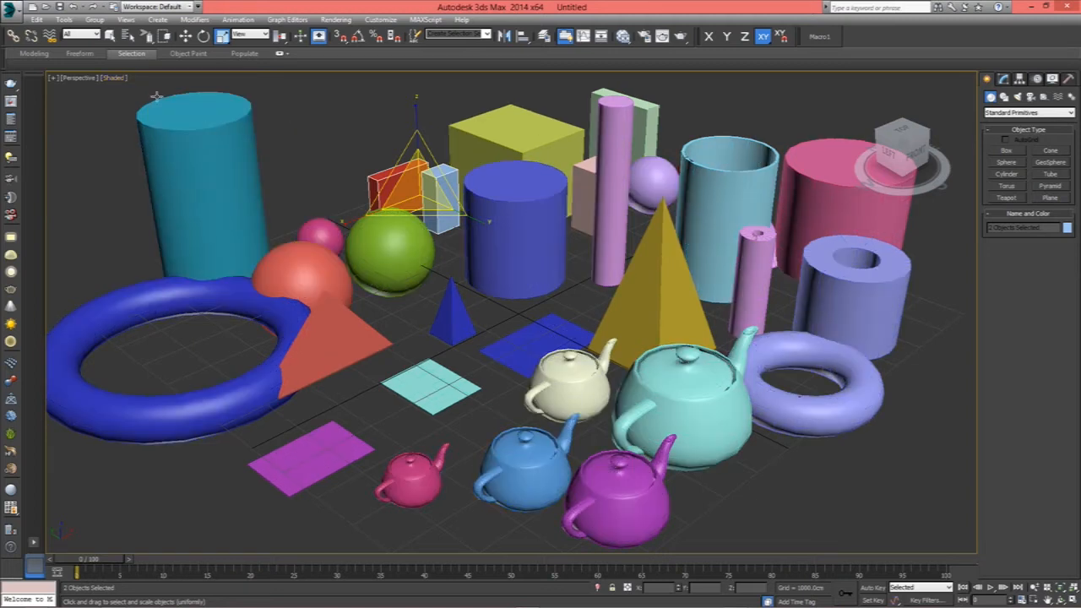
Display the perspective viewport in Wireframe and change its display style to Clay.
click(114, 80)
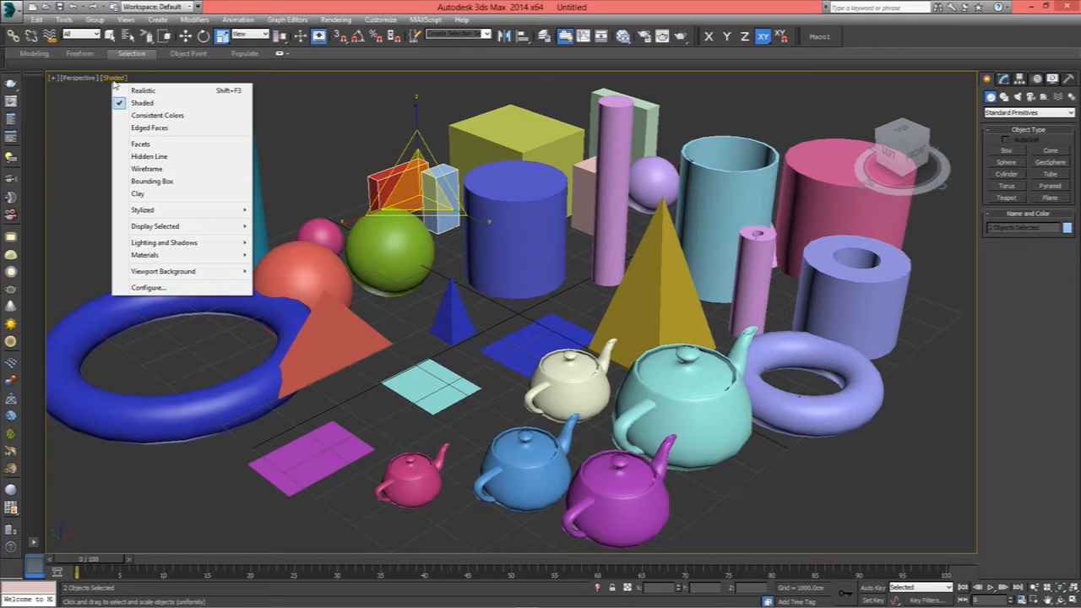
click(160, 170)
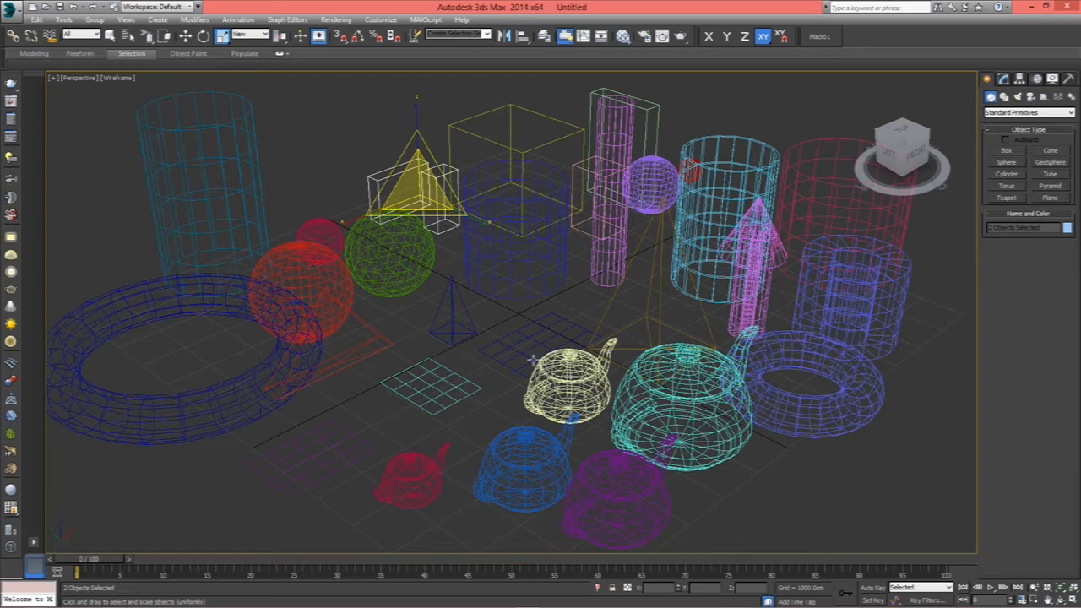
click(119, 78)
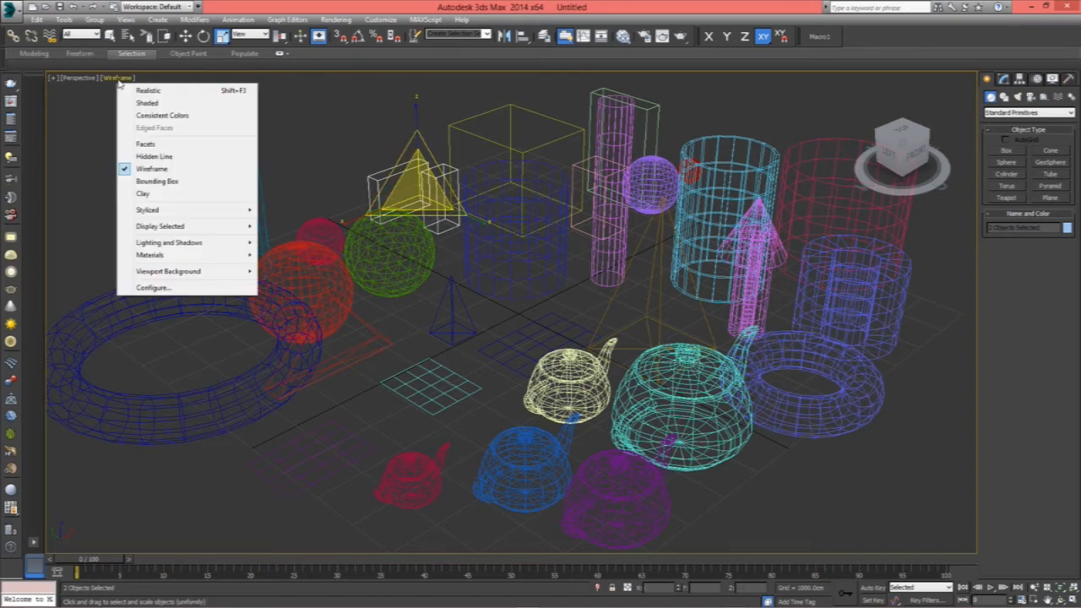
click(153, 196)
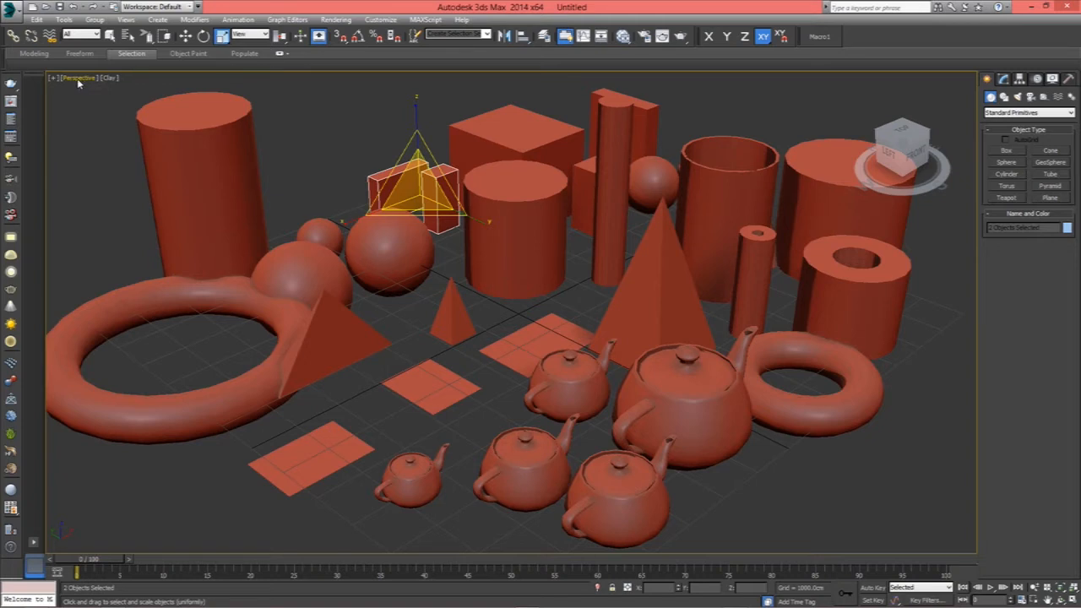
Use the ViewCube to view the scene from the left, the top, the back edge and the top-back-right corner.
mouse_move(886, 154)
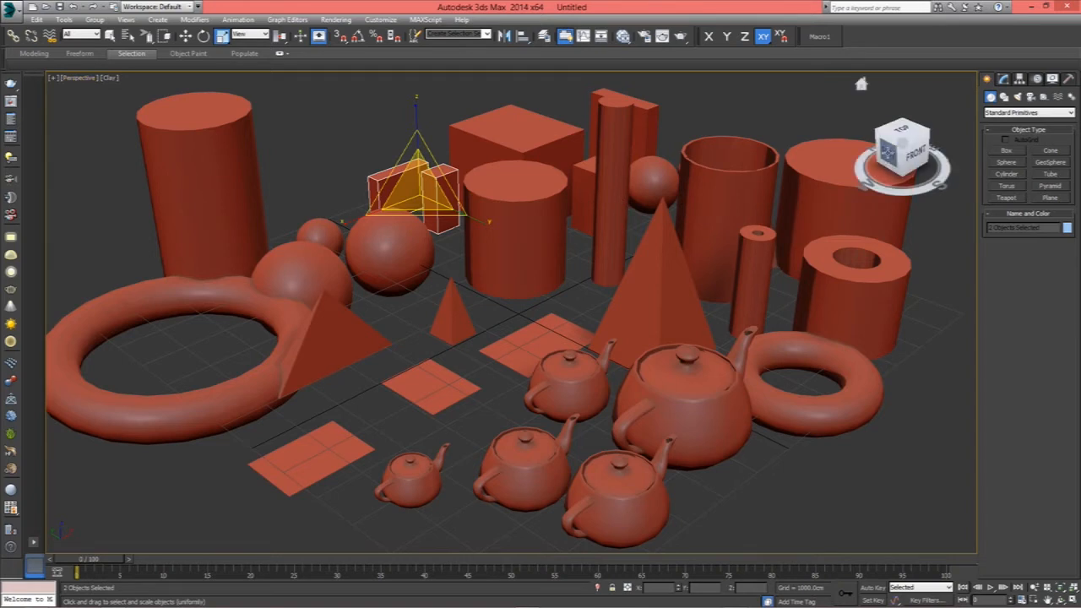
click(887, 152)
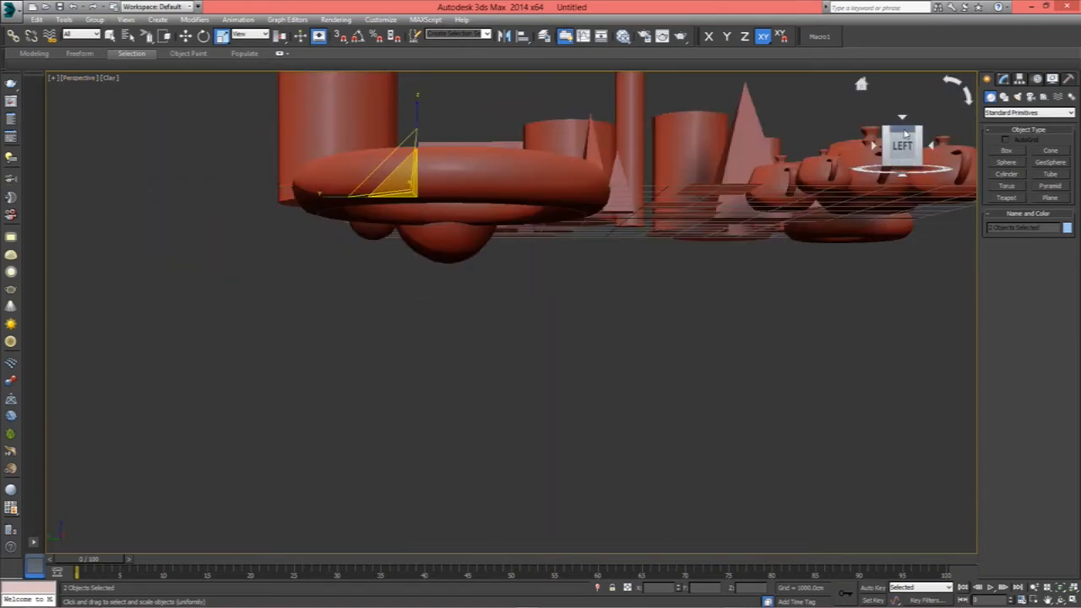
click(904, 134)
click(904, 133)
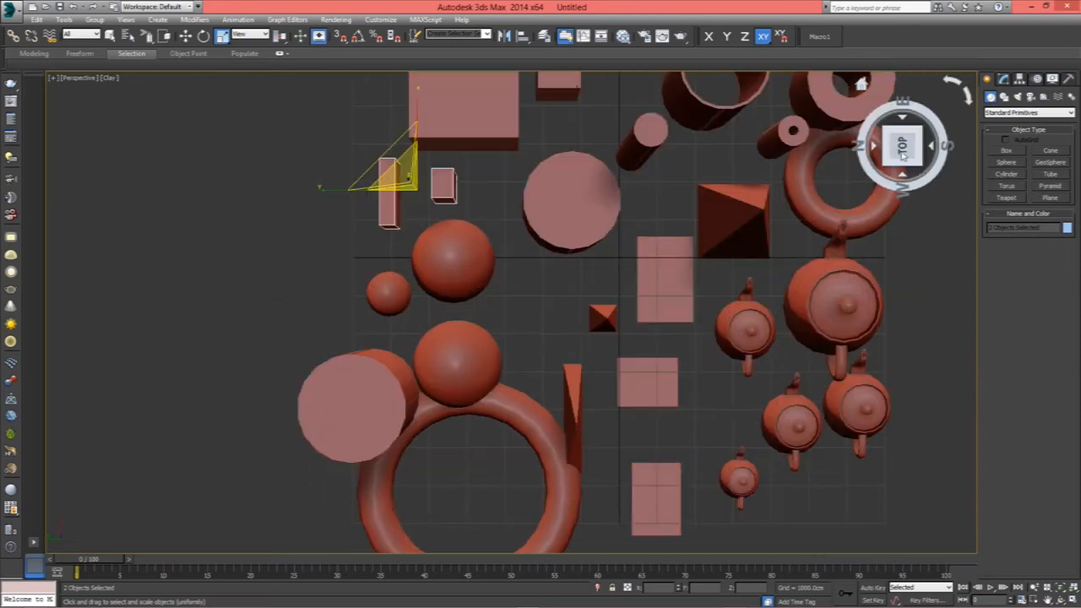
click(883, 148)
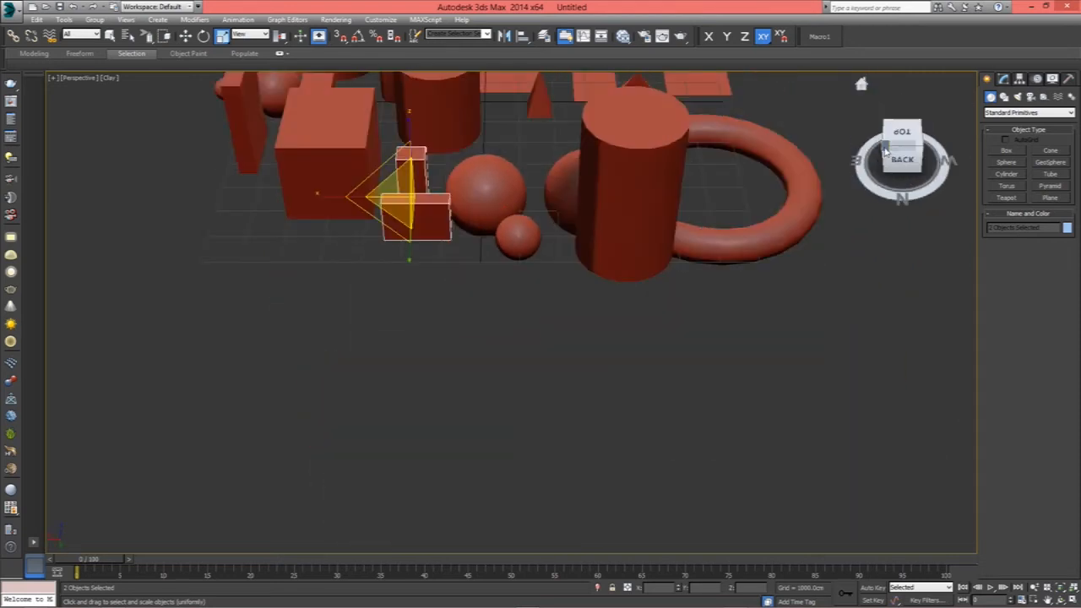
drag(886, 150, 912, 137)
click(910, 150)
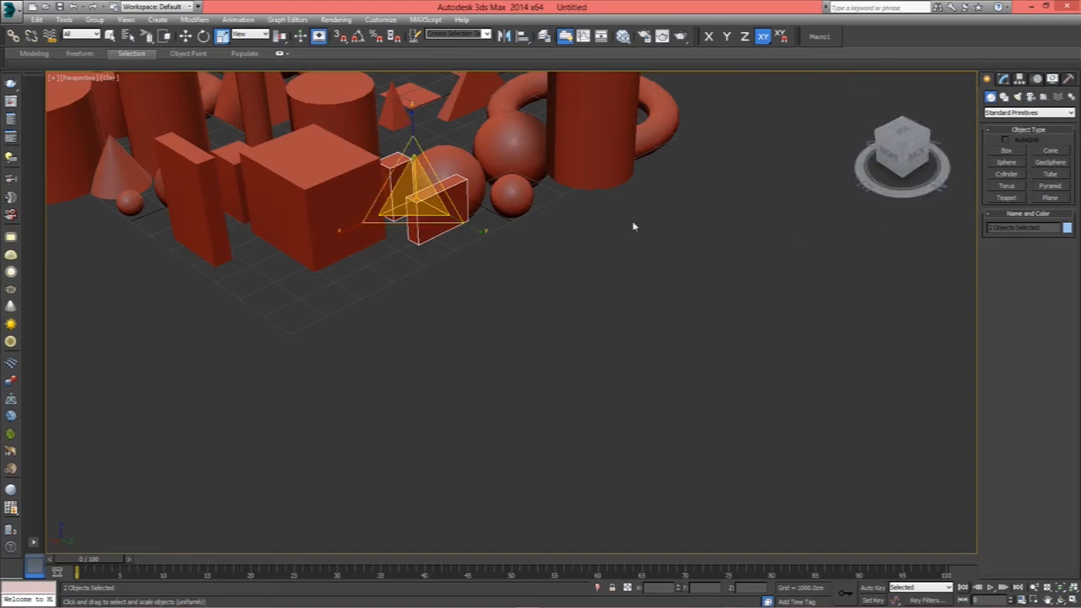
Change the viewport to the Top view, compare it with Perspective, and return to Top.
click(80, 82)
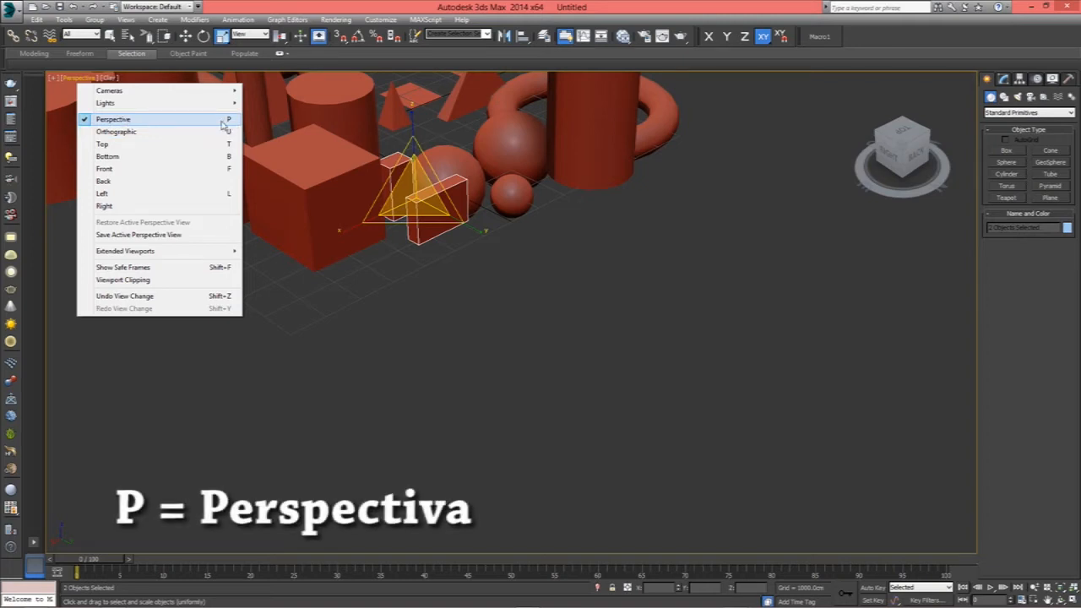
click(103, 146)
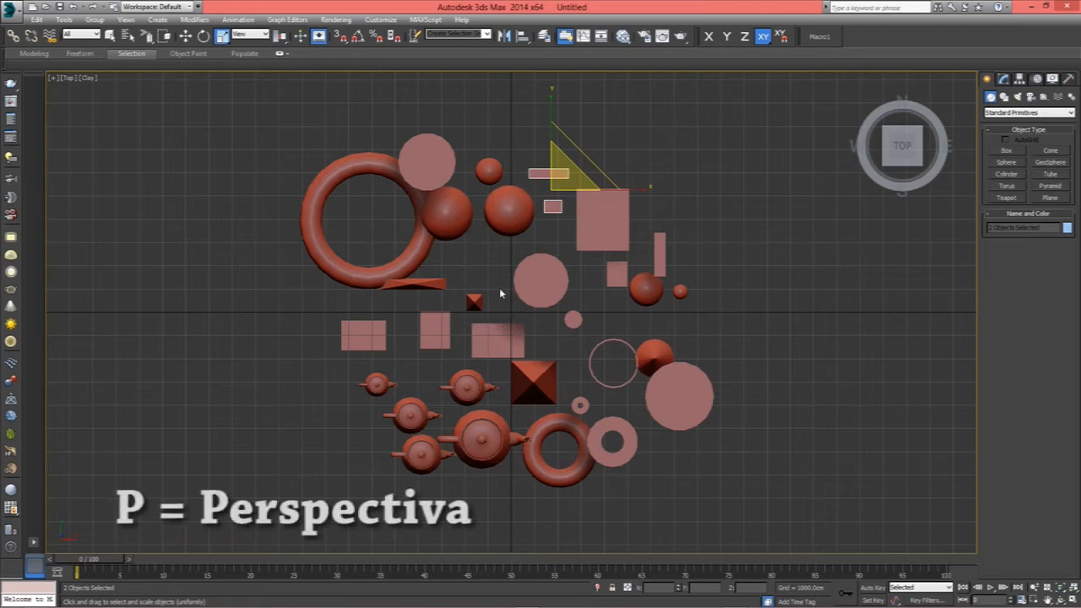
key(p)
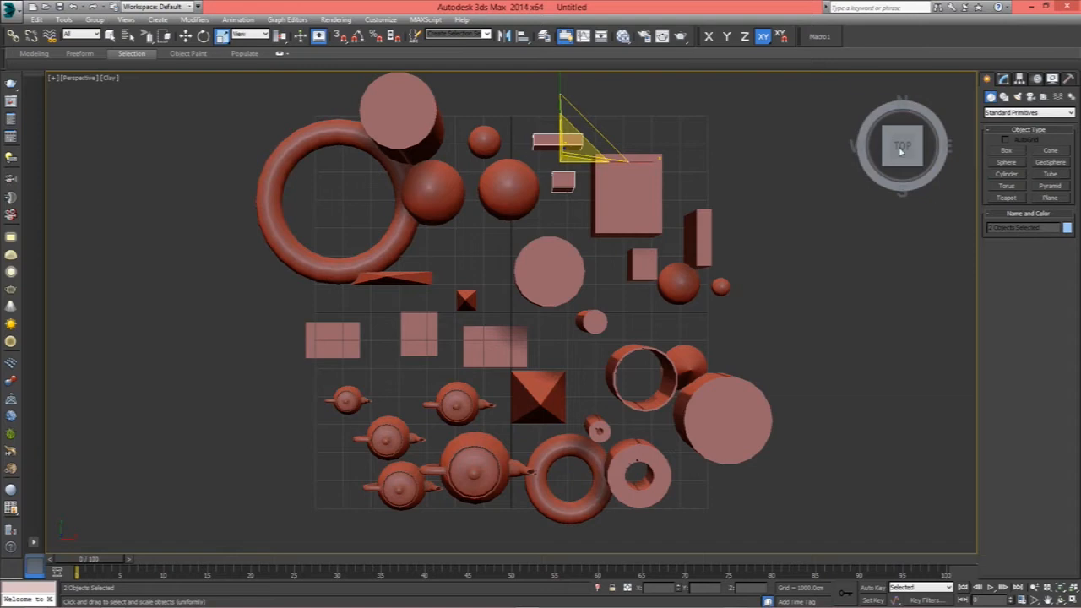
mouse_move(903, 150)
key(t)
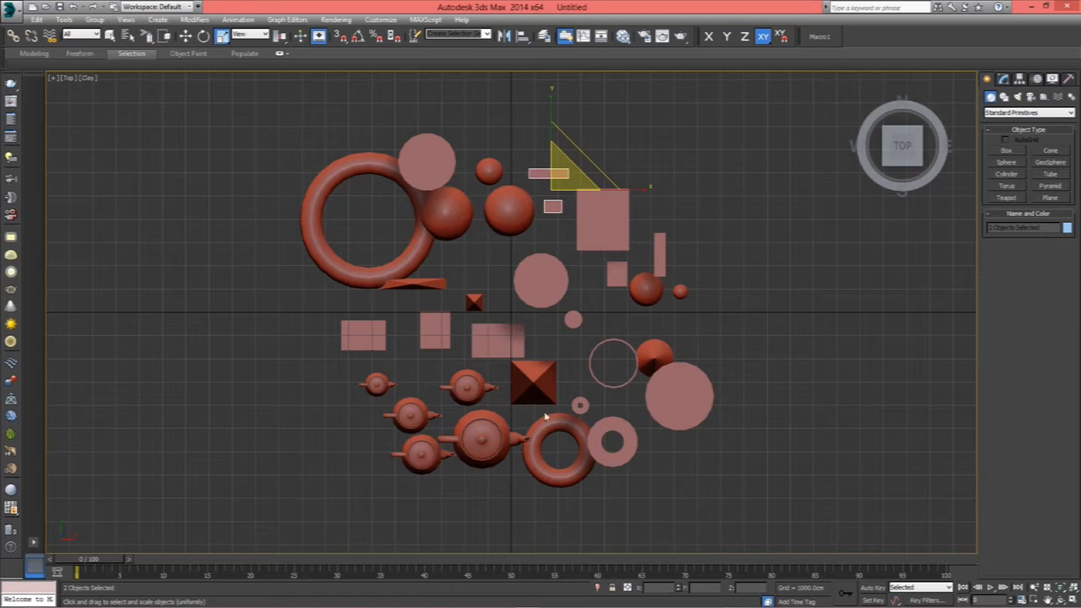
View the scene in the Bottom, Front and Back orthogonal views.
click(68, 78)
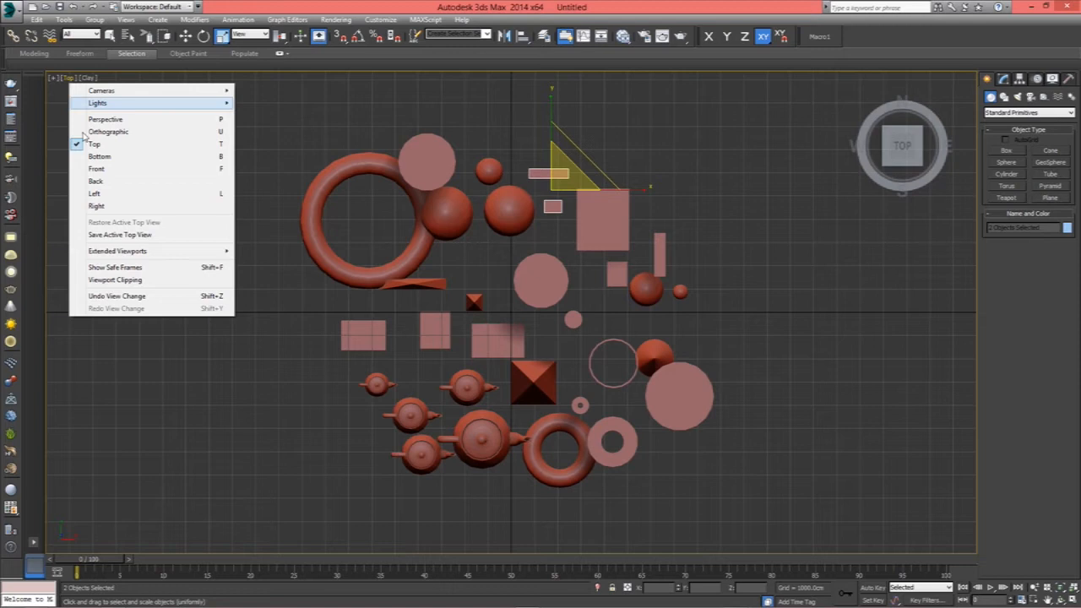
click(99, 157)
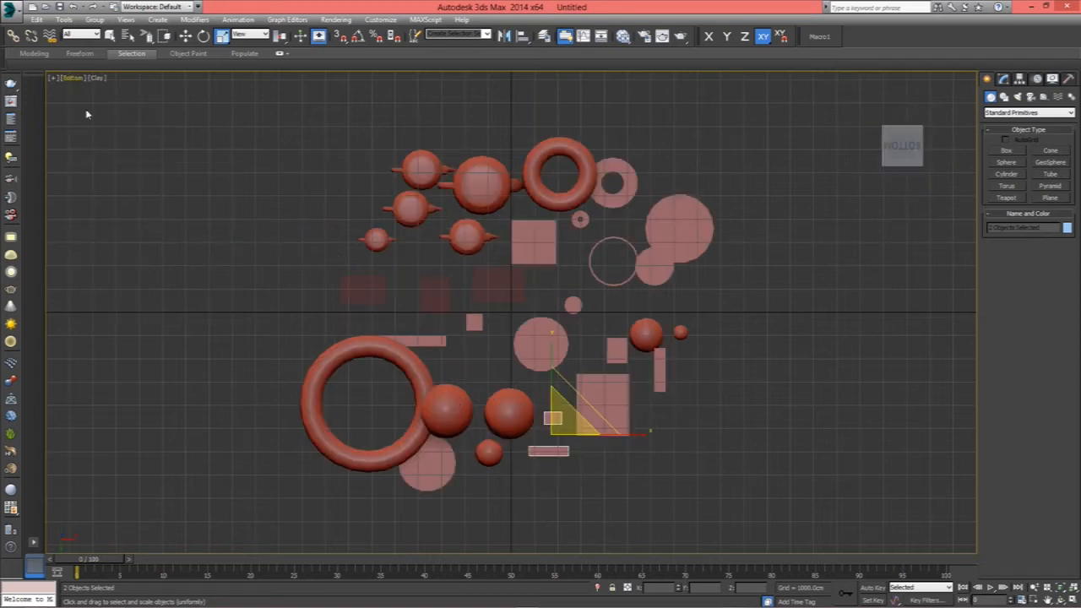
click(73, 78)
click(104, 169)
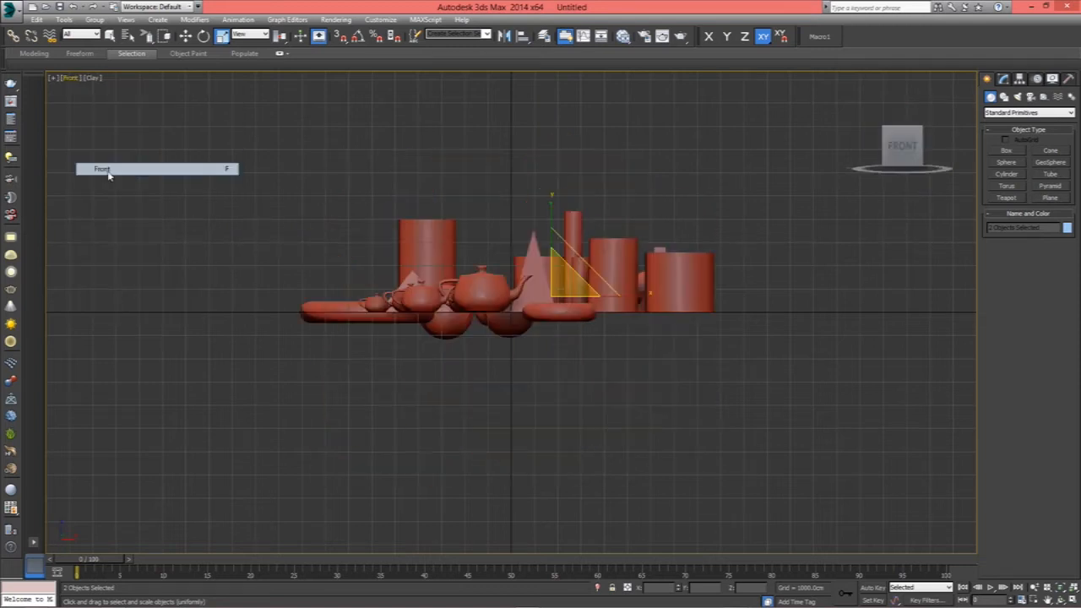
click(73, 78)
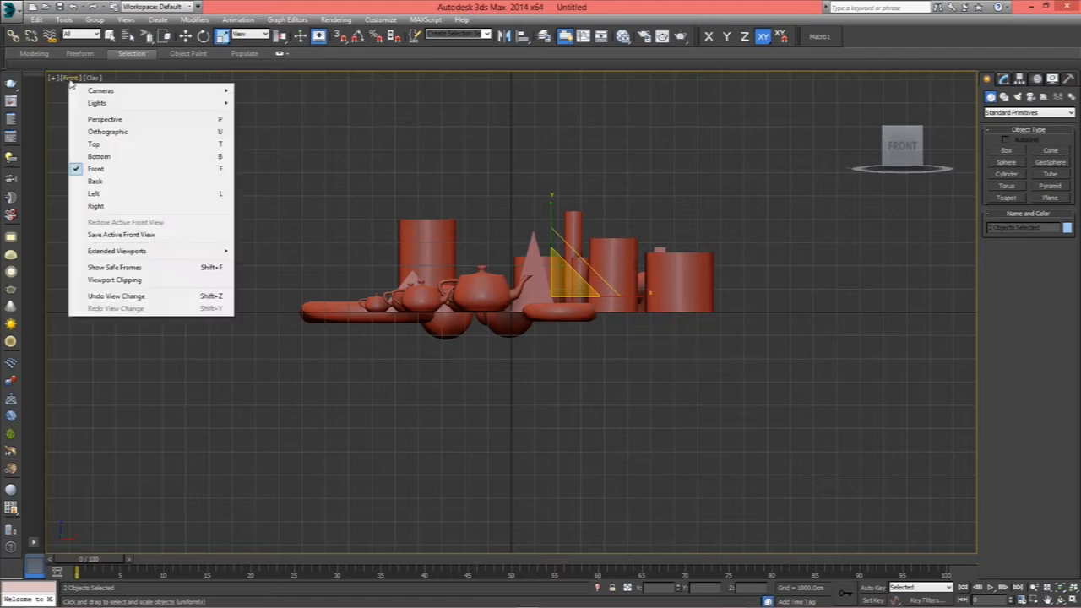
click(93, 185)
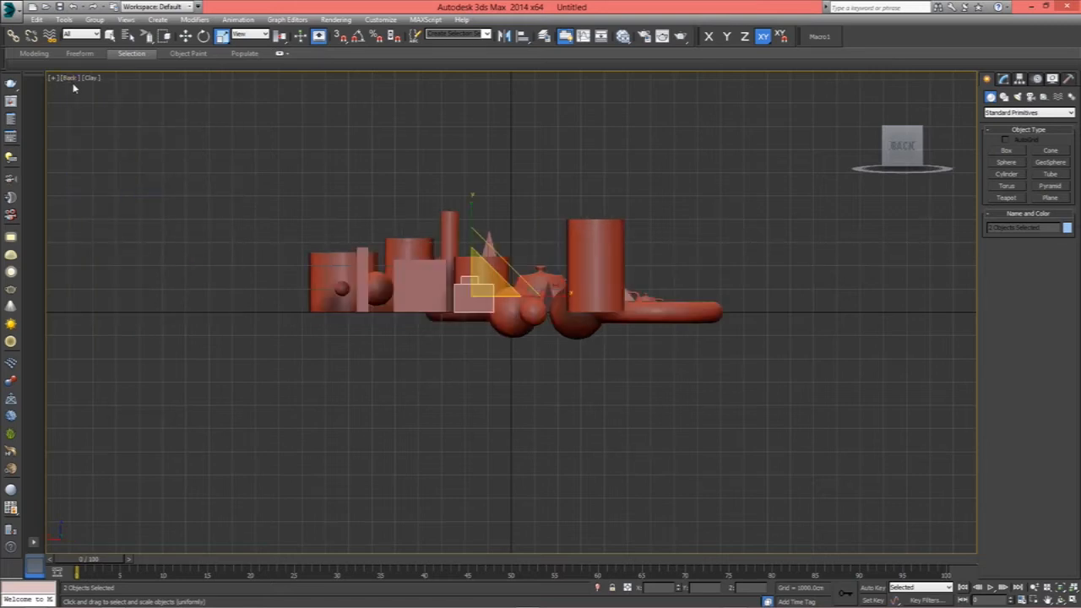
View the scene in the Left and Right orthogonal views.
click(73, 78)
click(87, 196)
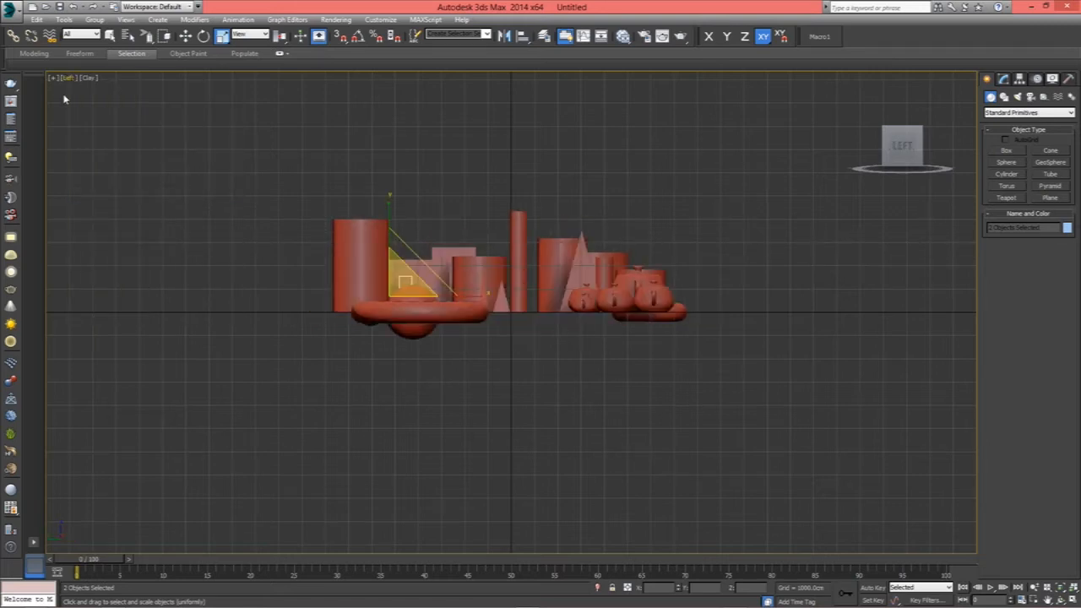
click(70, 80)
click(86, 208)
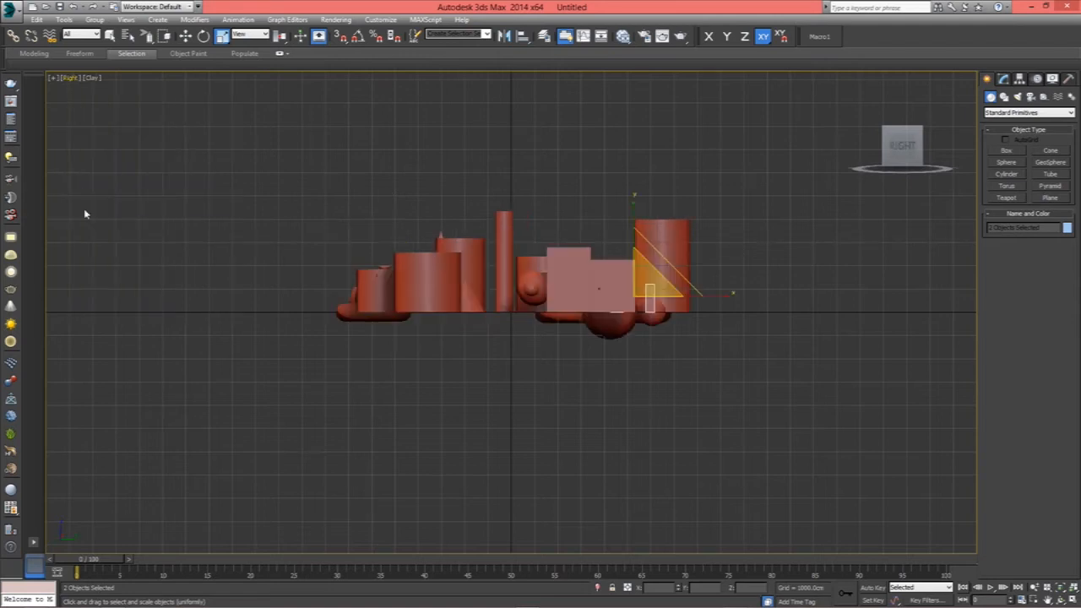
Deselect all objects and cycle the viewport through the Top, Left and Front views, ending on Left.
click(70, 79)
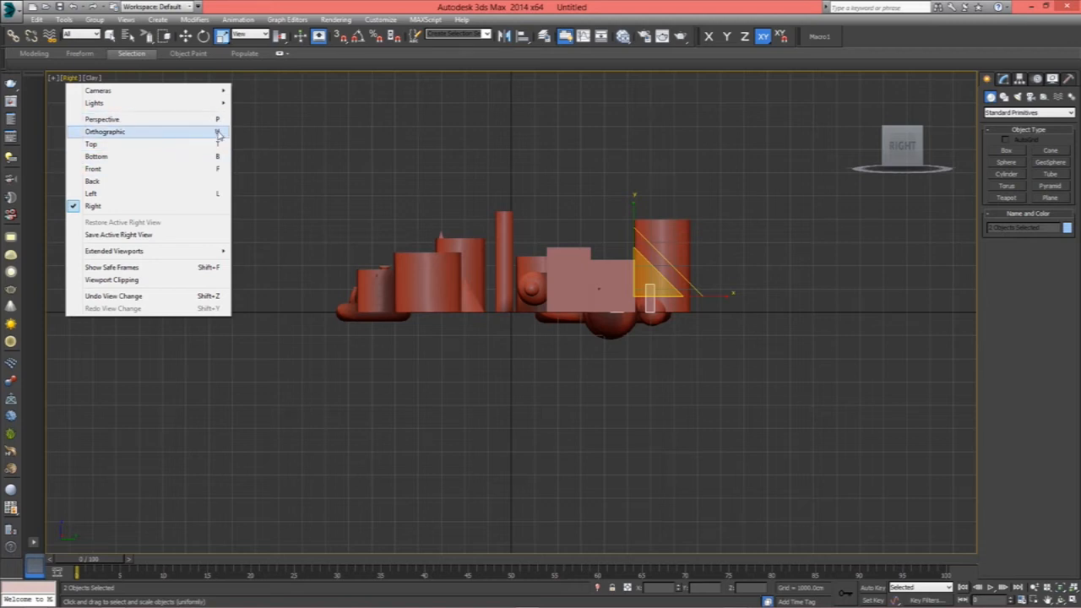
click(345, 190)
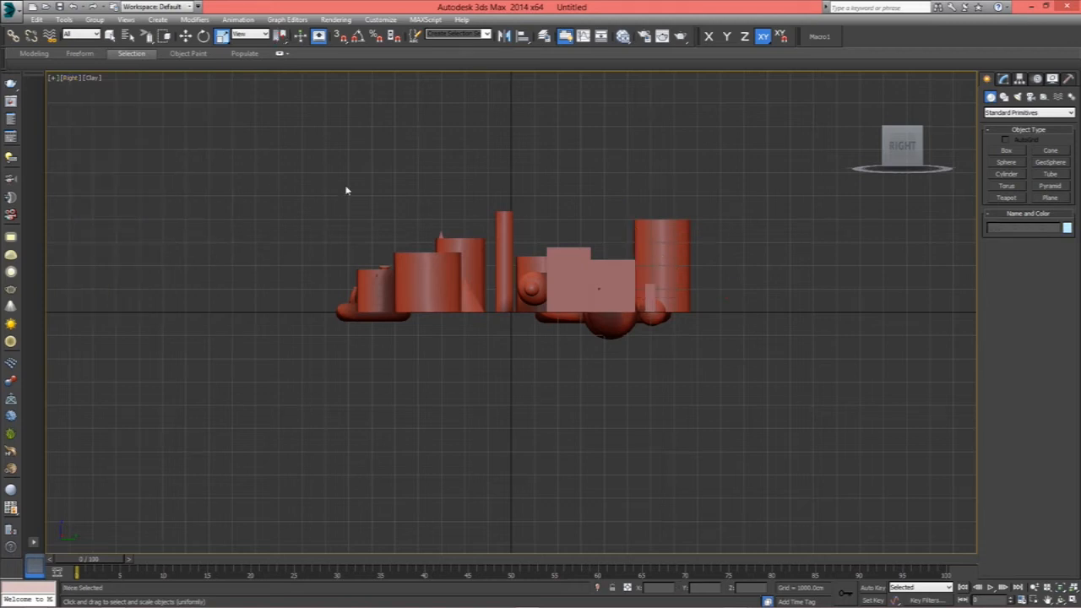
key(t)
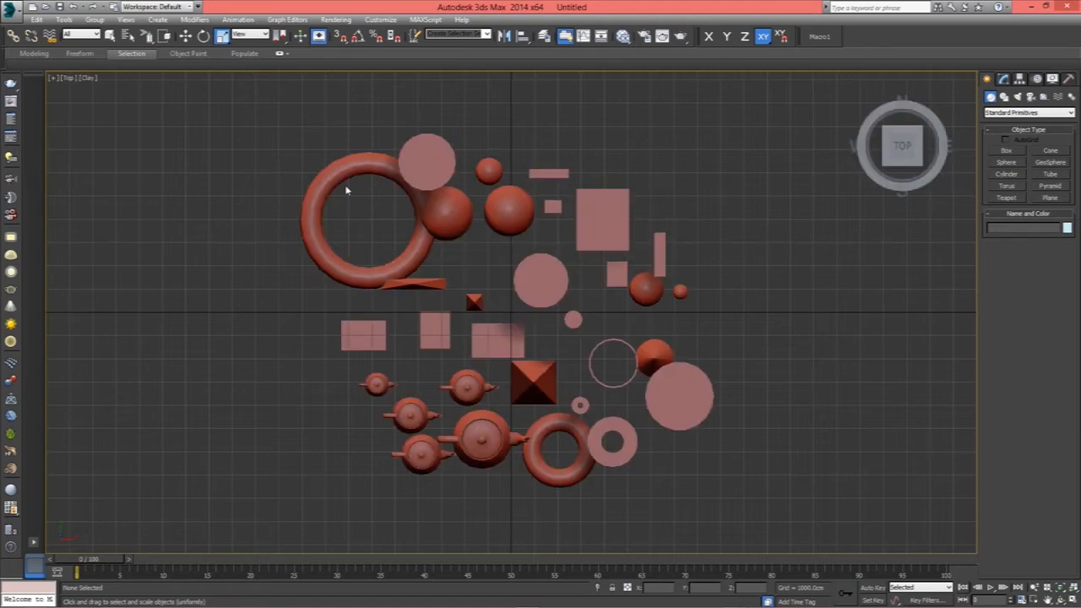
key(l)
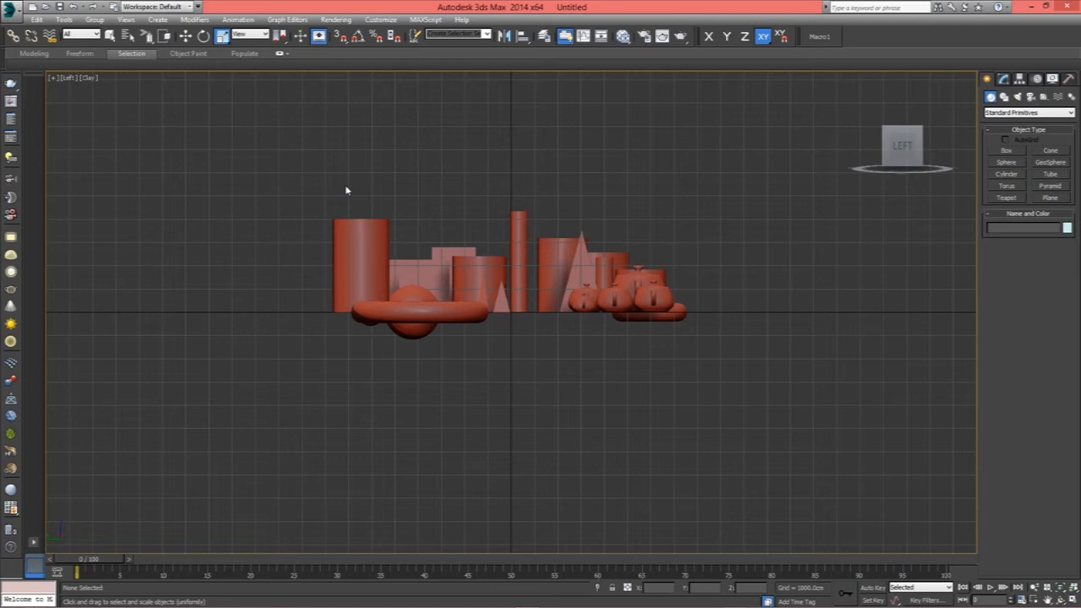
key(f)
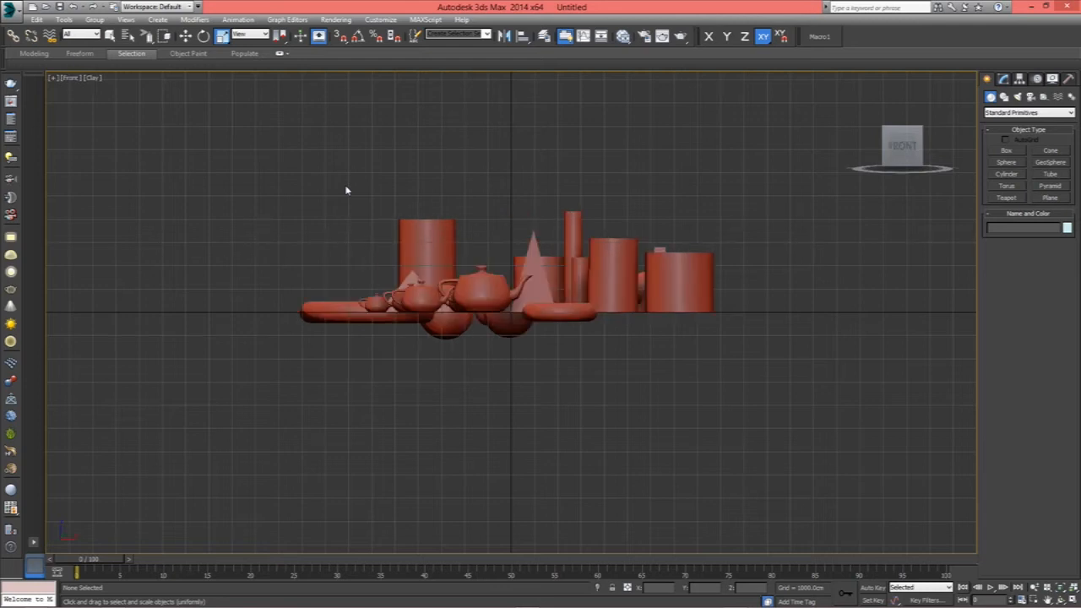
key(l)
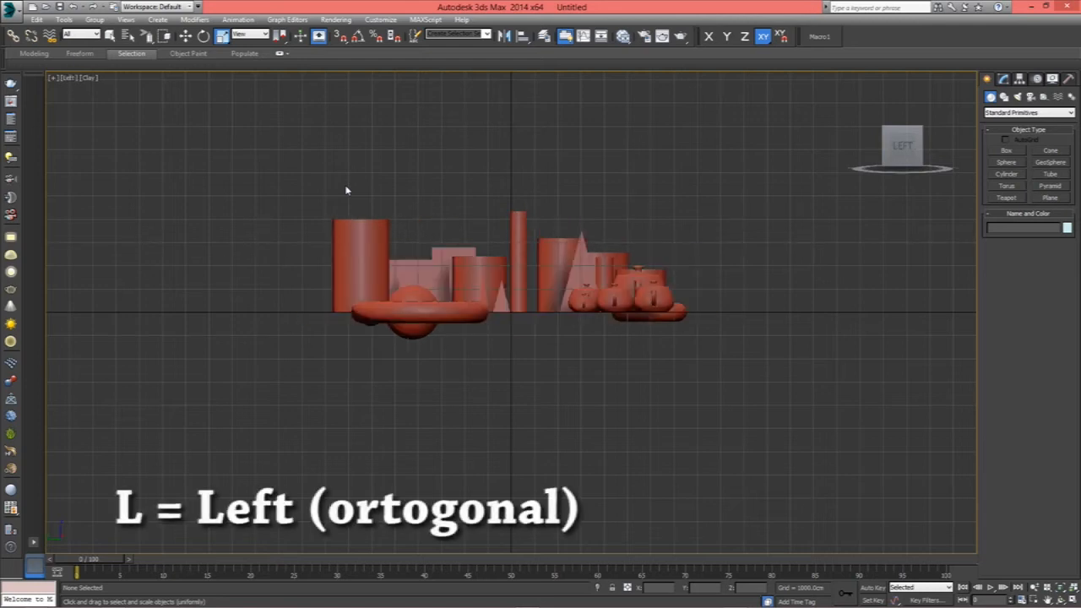
View the scene in the Top, Front and Bottom orthogonal views and look over the list of available viewport views.
key(t)
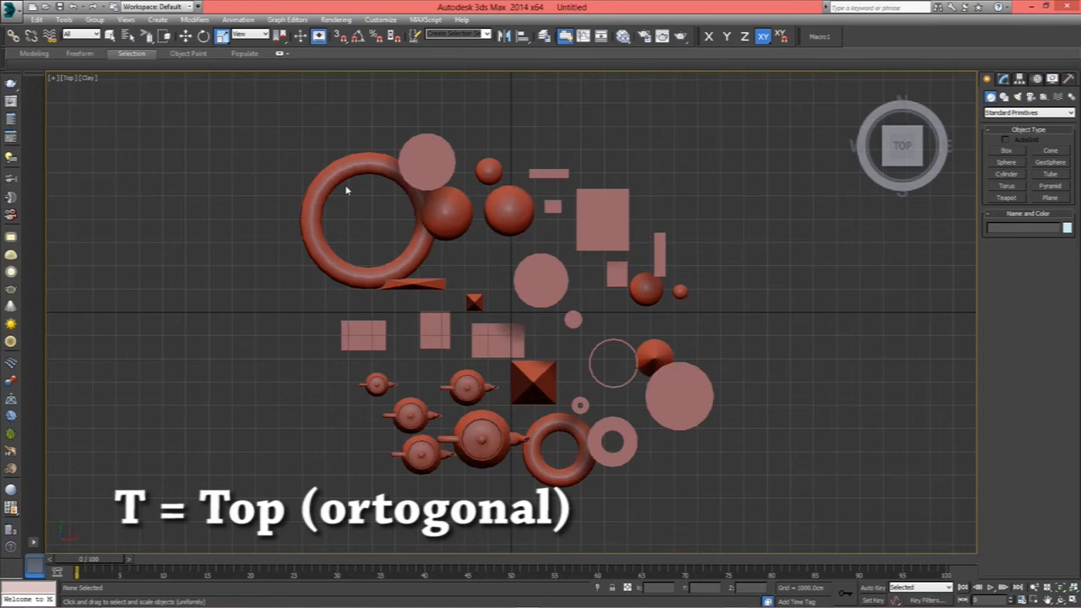
key(f)
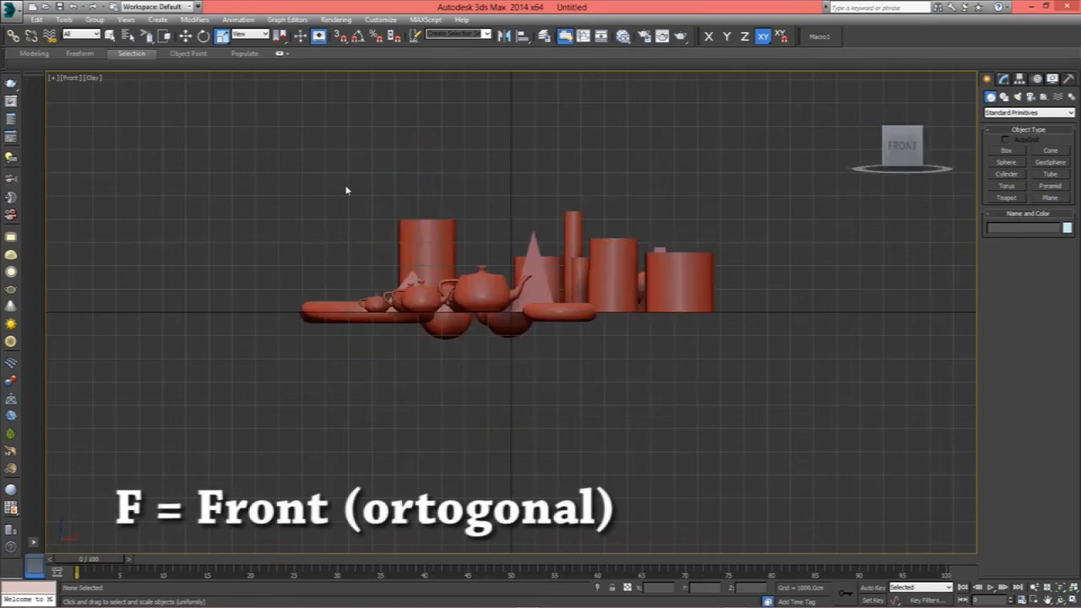
key(b)
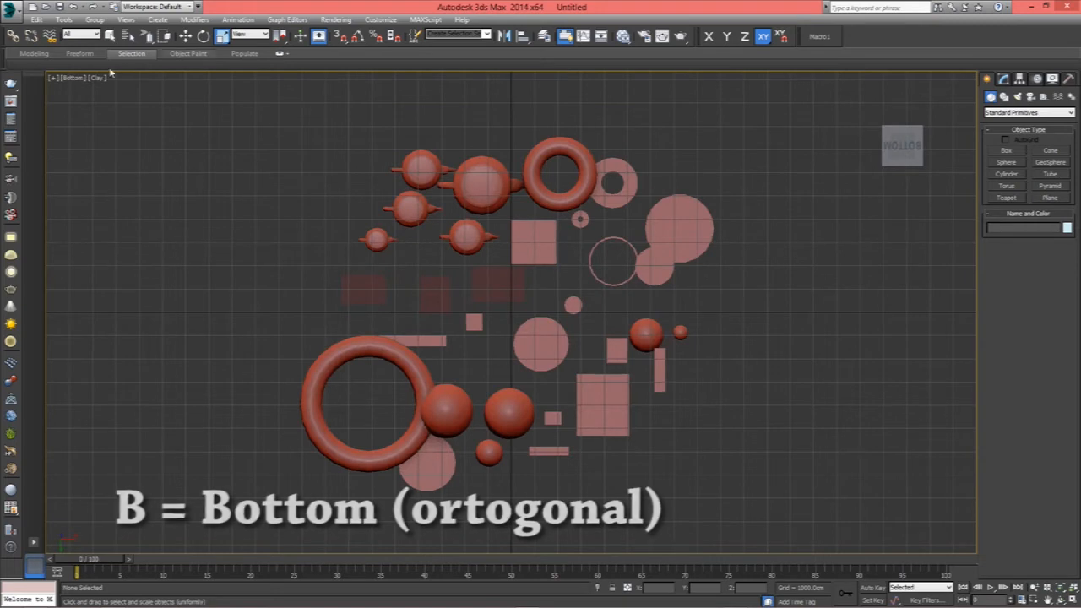
click(72, 78)
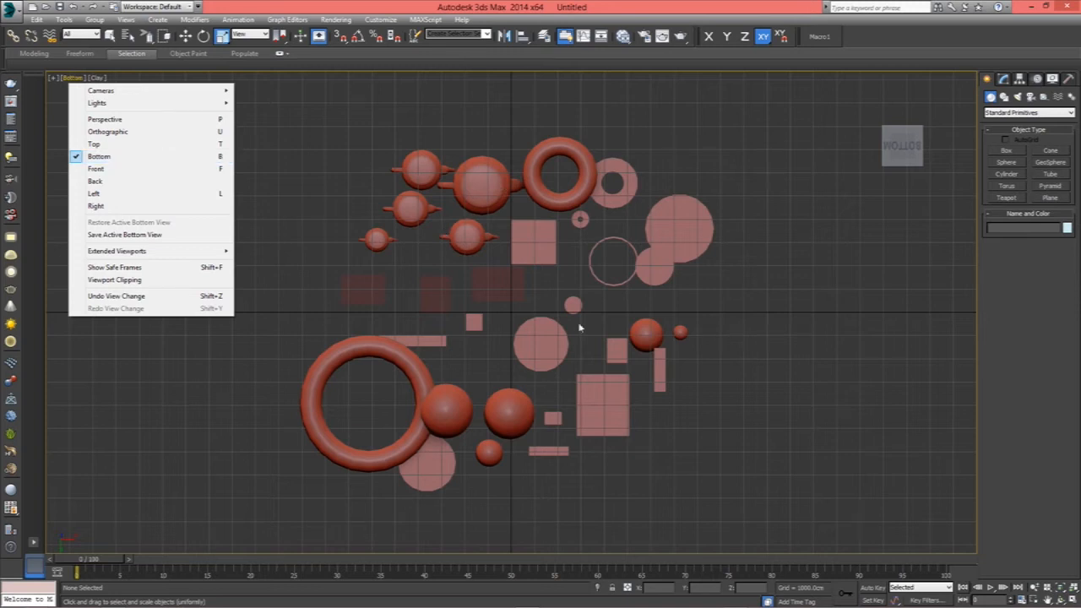
click(290, 176)
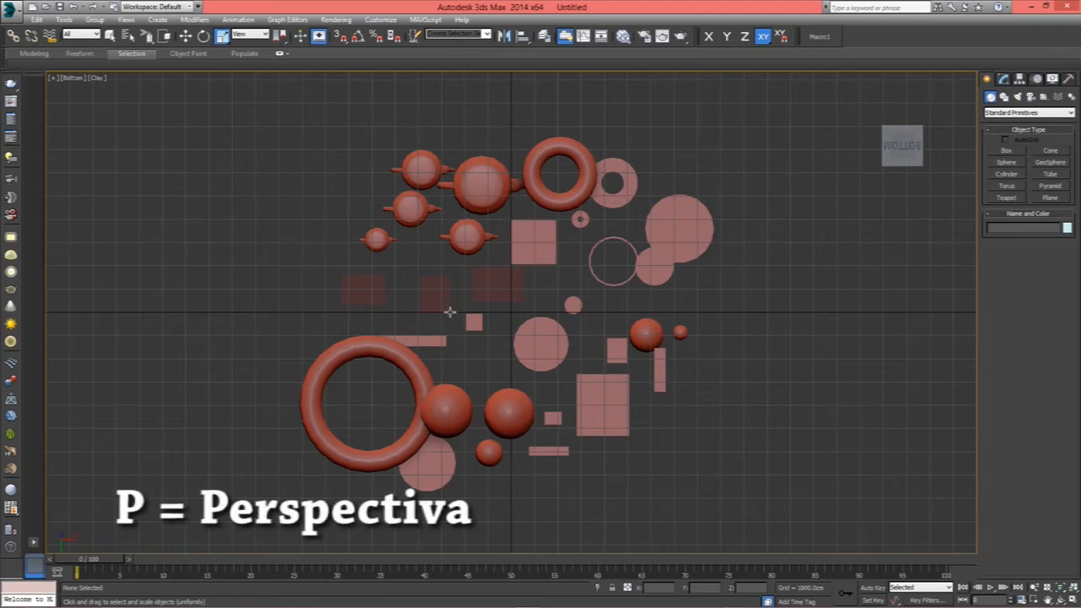
Switch the viewport to Perspective, view the scene from several angles with the ViewCube, and restore the home view.
key(p)
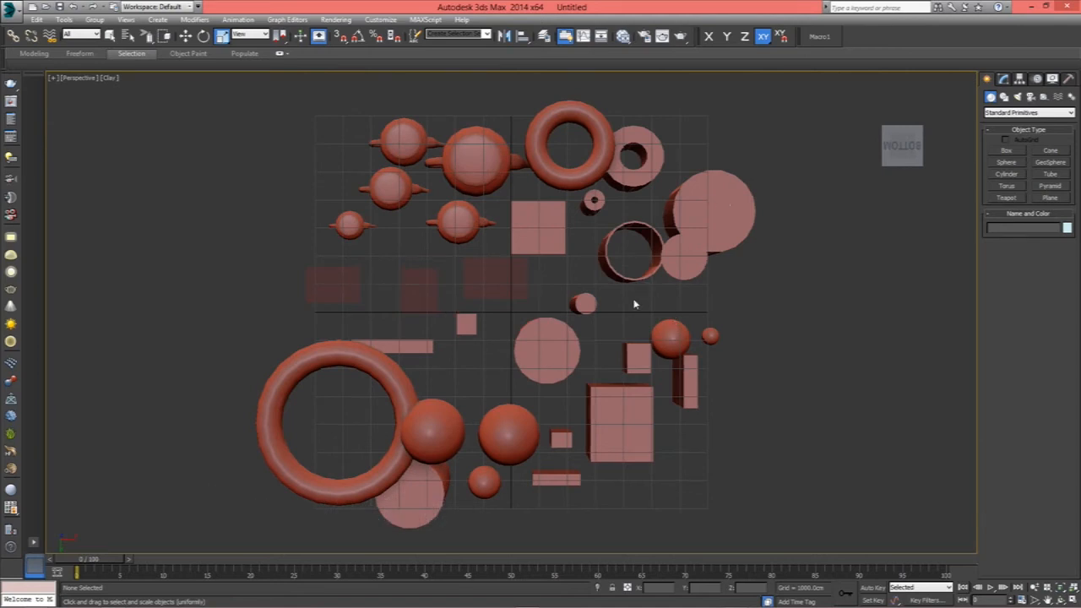
mouse_move(900, 152)
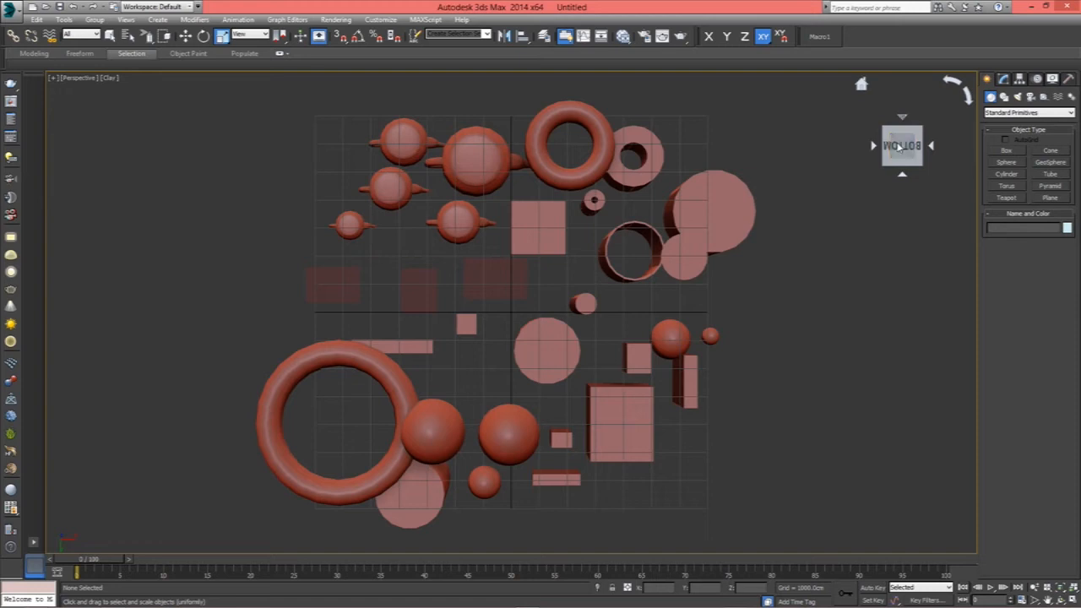
click(886, 133)
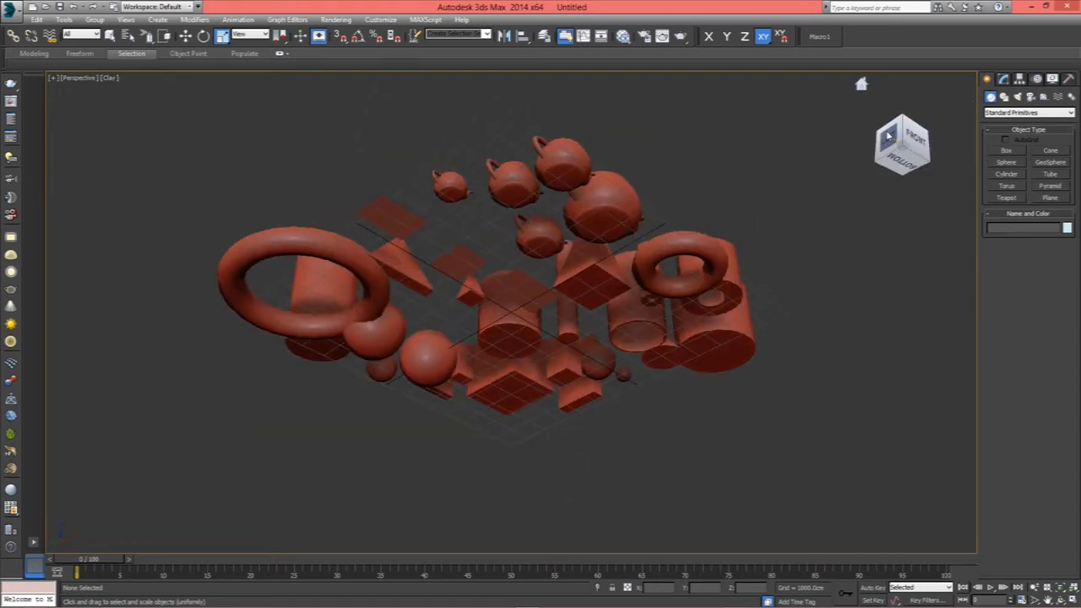
click(907, 137)
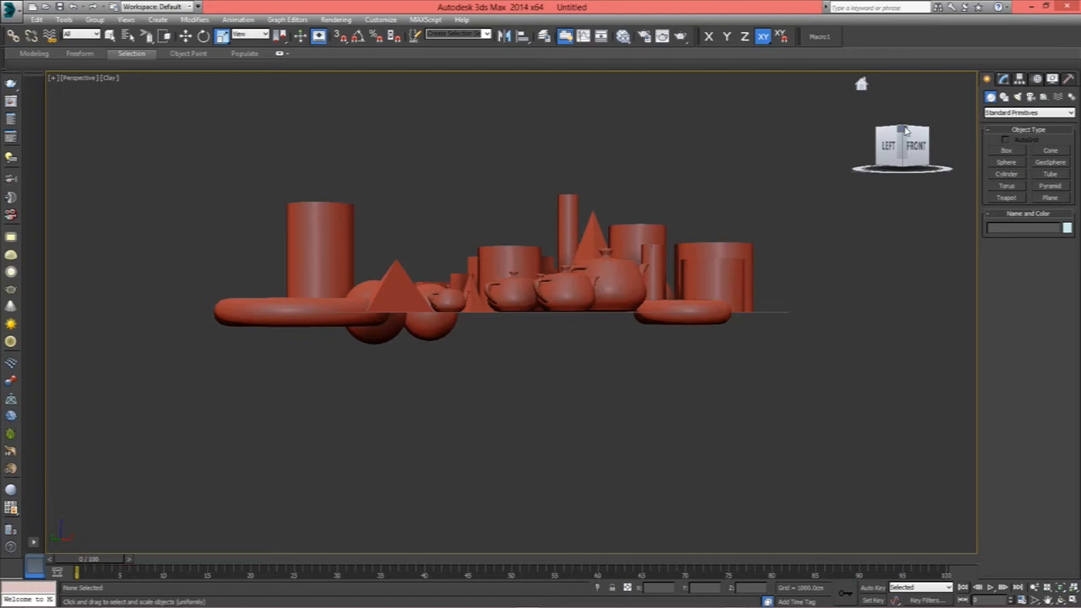
click(904, 127)
click(889, 140)
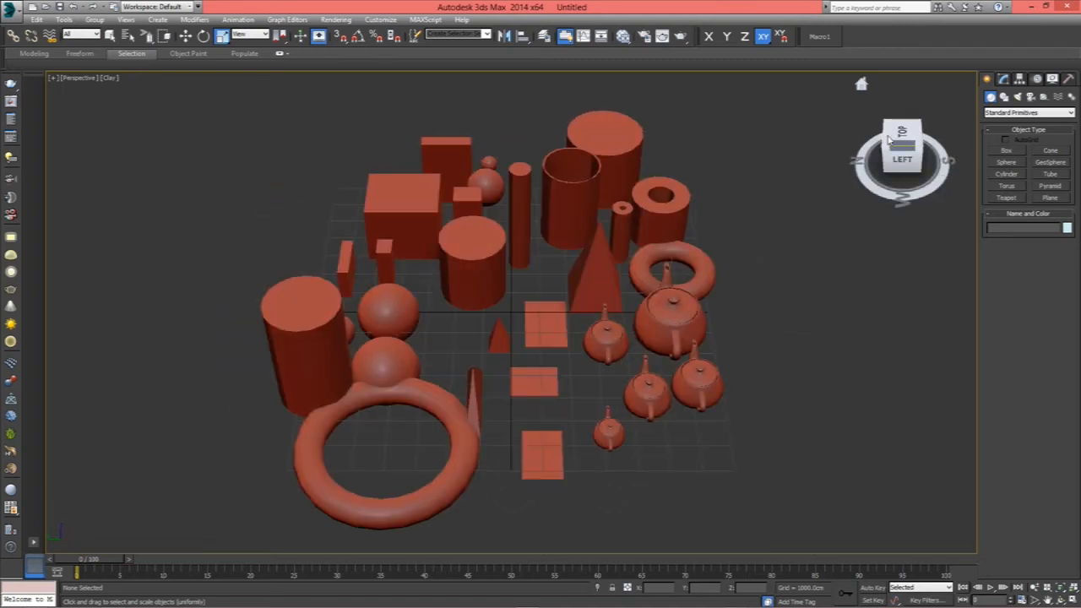
click(887, 150)
click(885, 146)
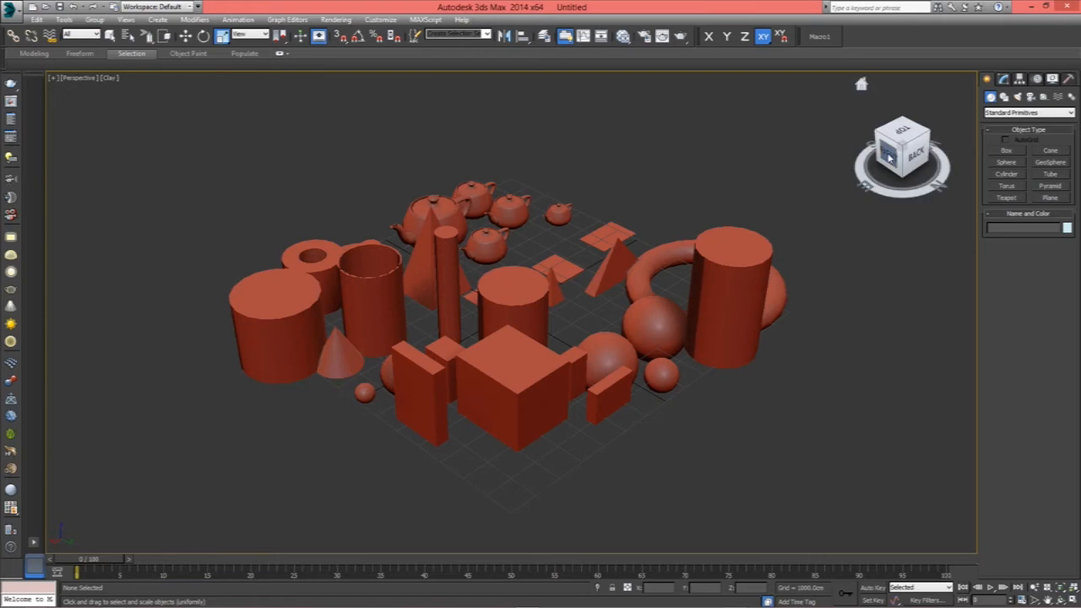
mouse_move(893, 158)
mouse_down()
mouse_move(815, 152)
mouse_move(790, 76)
mouse_move(895, 156)
mouse_move(885, 165)
mouse_up()
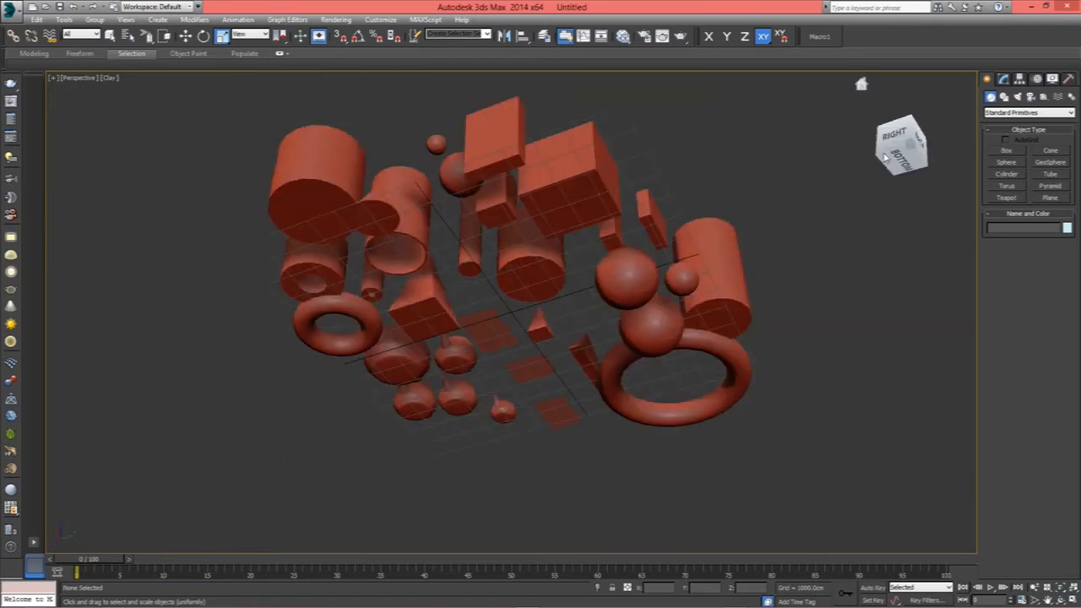
click(861, 85)
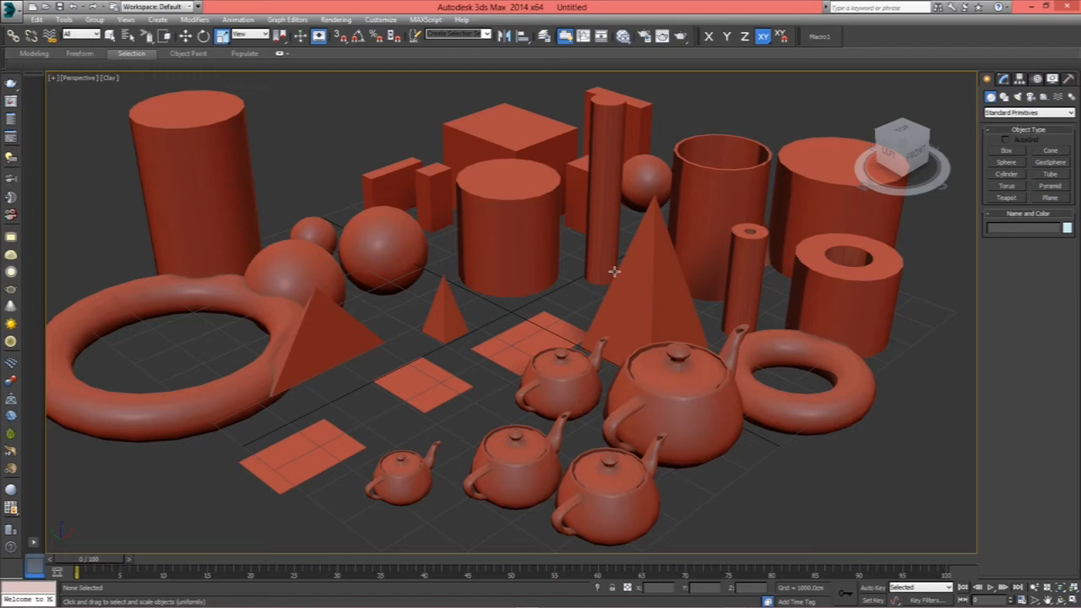
Show the four-viewport layout, set the Clay Perspective viewport to Wireframe shading, and check it maximized before returning to four viewports.
key(alt+w)
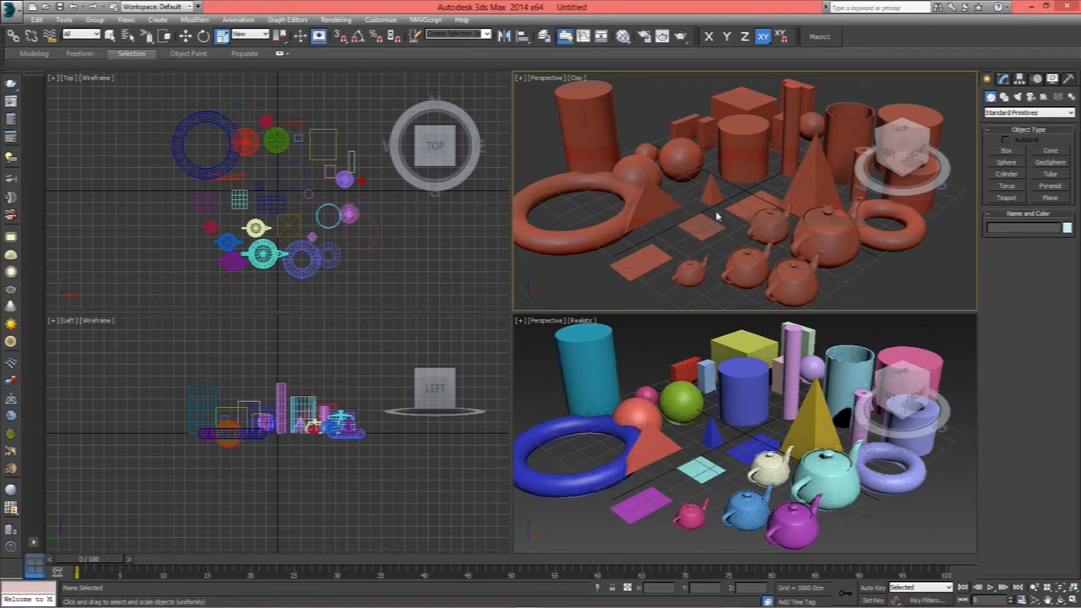
click(577, 78)
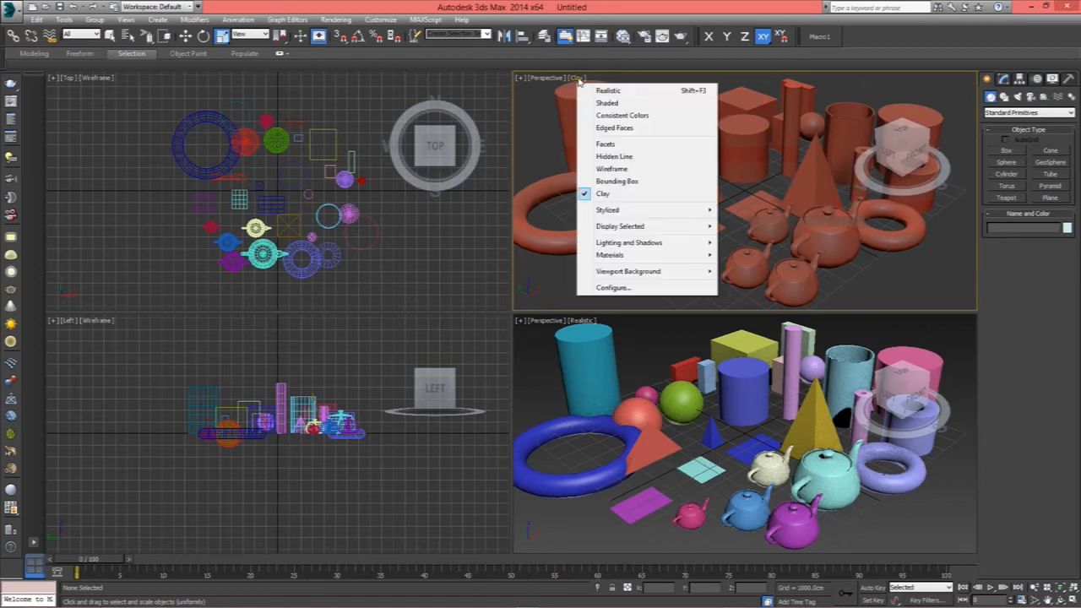
click(627, 169)
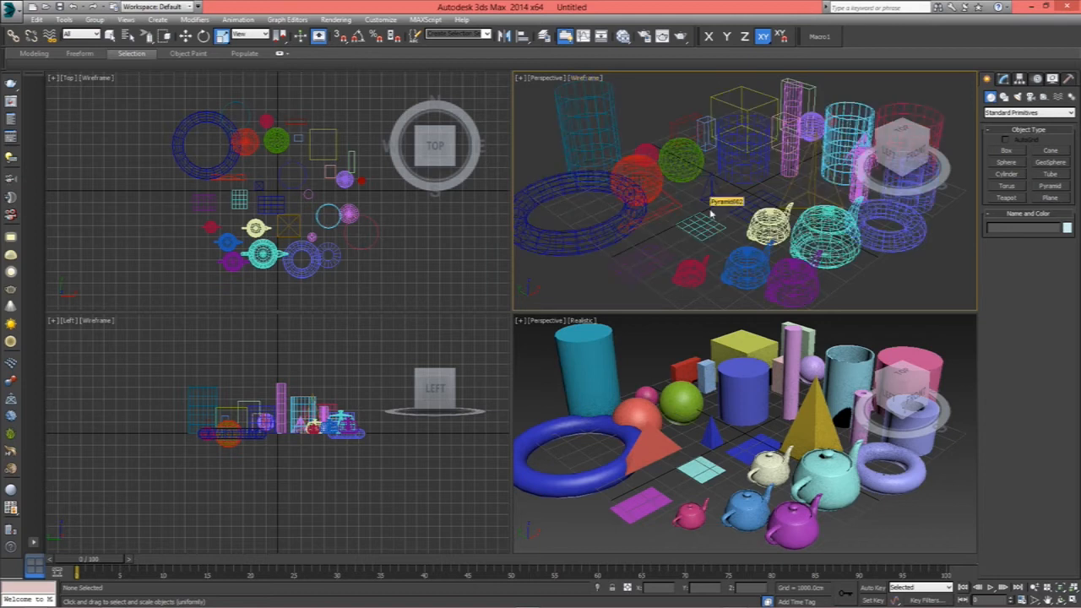
key(alt+w)
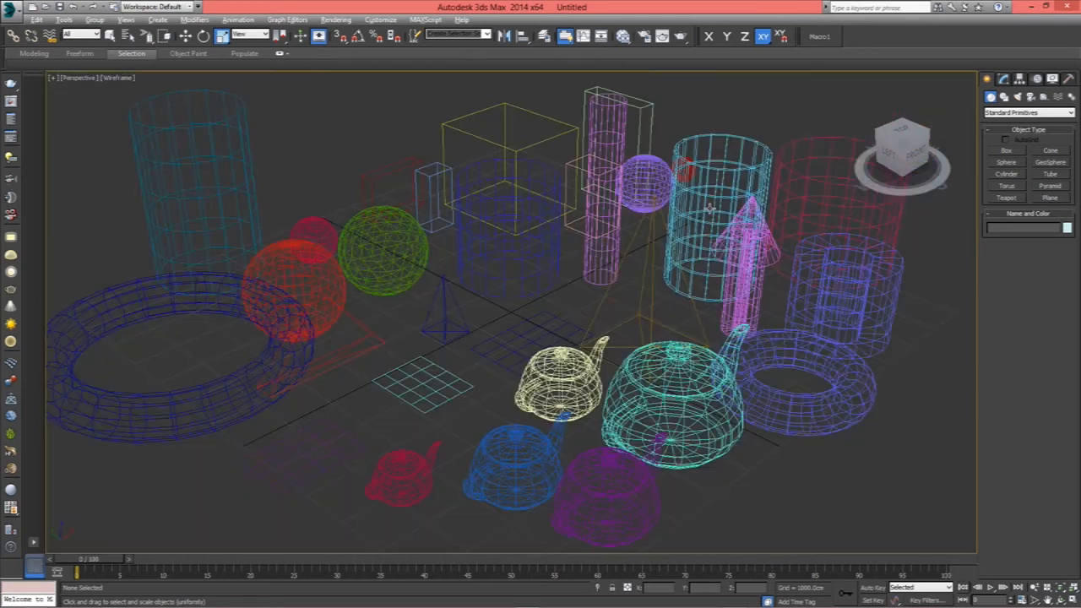
key(alt+w)
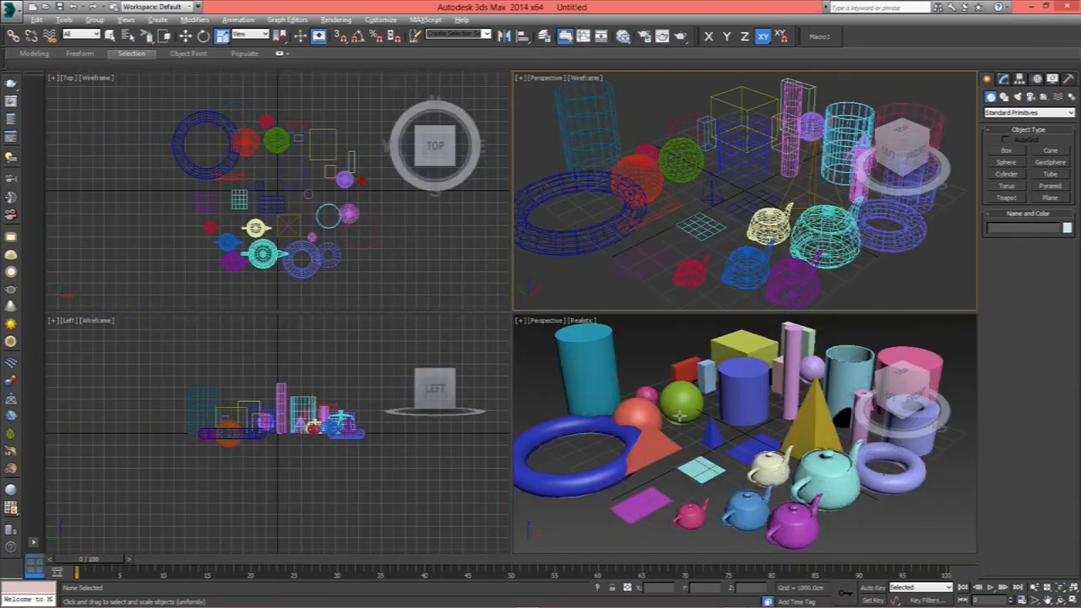
Maximize the Realistic Perspective viewport to view the scene, and return to the four-viewport layout.
click(678, 415)
key(alt+w)
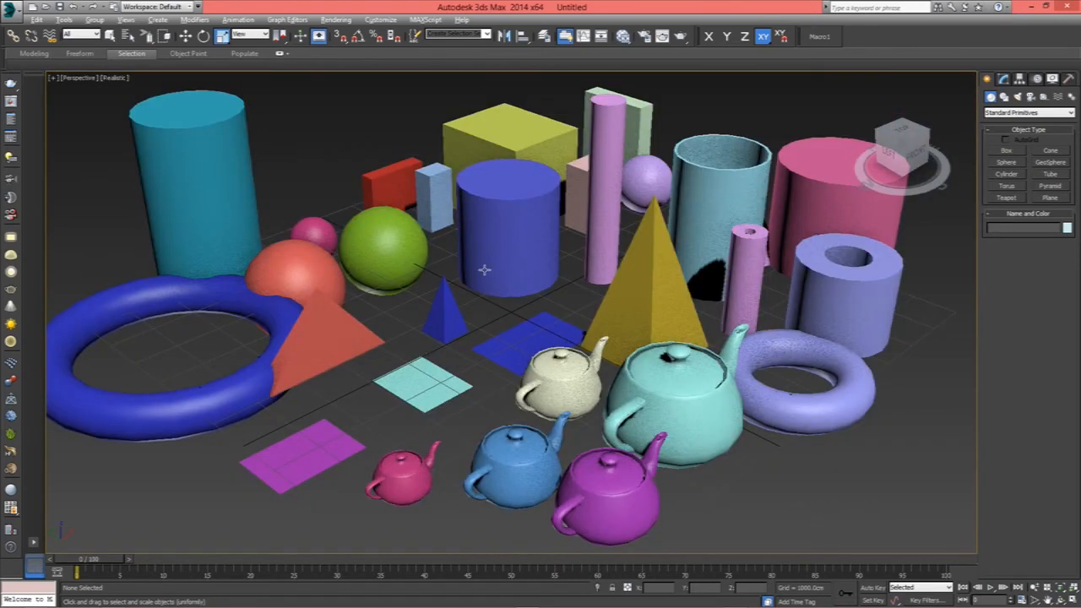
key(alt+w)
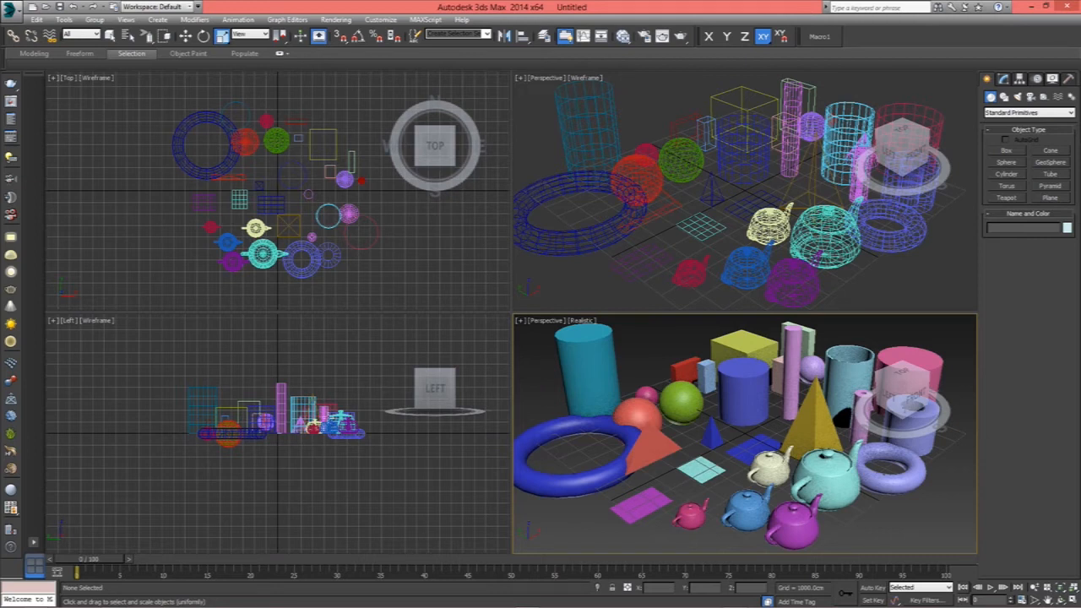
Change the Wireframe Perspective viewport to the Front view and enlarge the objects in the Top, Front and Left viewports.
click(639, 205)
key(f)
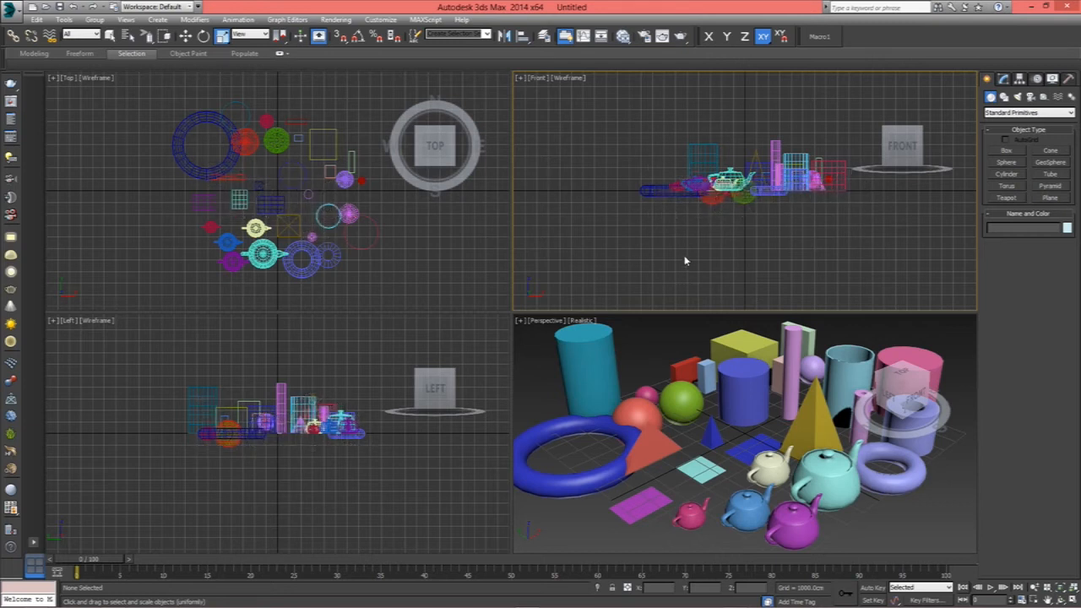
scroll(684, 255, up, 4)
scroll(314, 254, up, 1)
scroll(346, 463, up, 3)
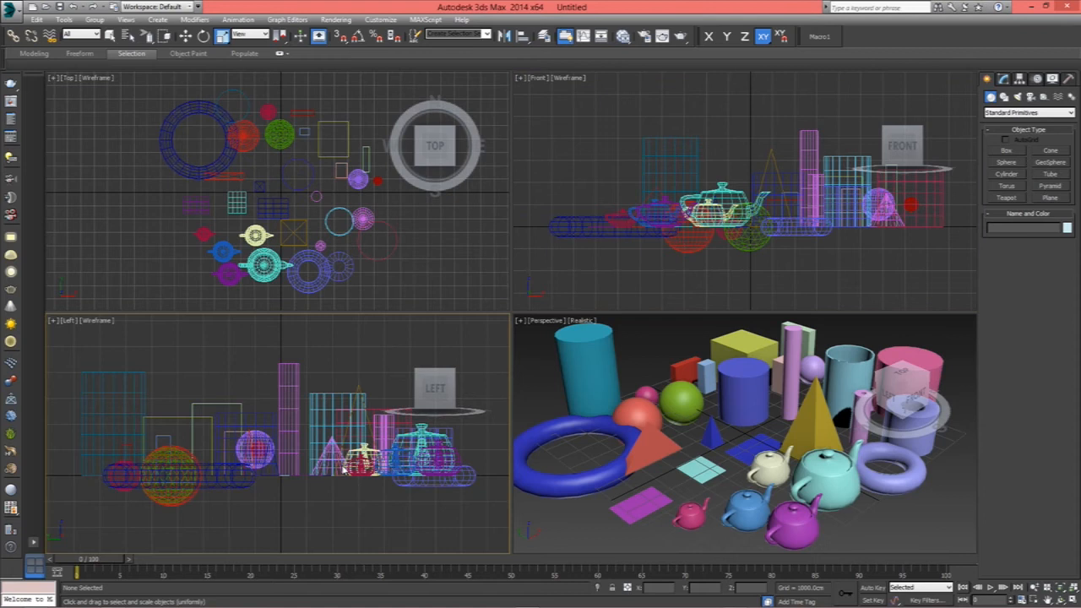
Move the blue cylinder in the middle of the scene along the X axis, toward the large blue torus.
click(753, 408)
key(w)
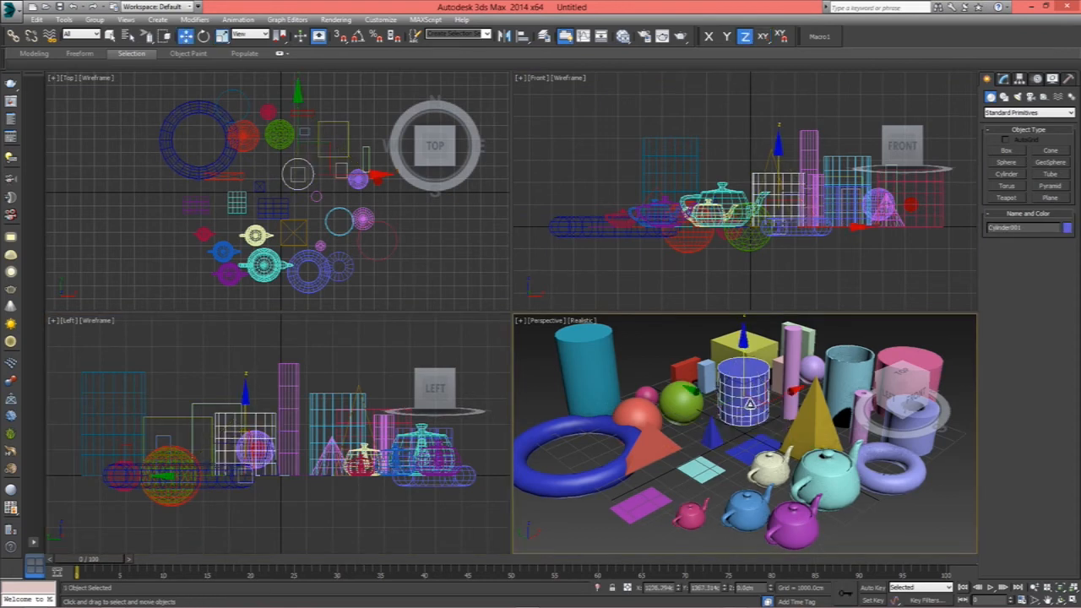
mouse_move(792, 391)
mouse_down()
mouse_move(734, 414)
mouse_move(801, 386)
mouse_move(733, 410)
mouse_move(799, 384)
mouse_move(698, 410)
mouse_move(787, 395)
mouse_up()
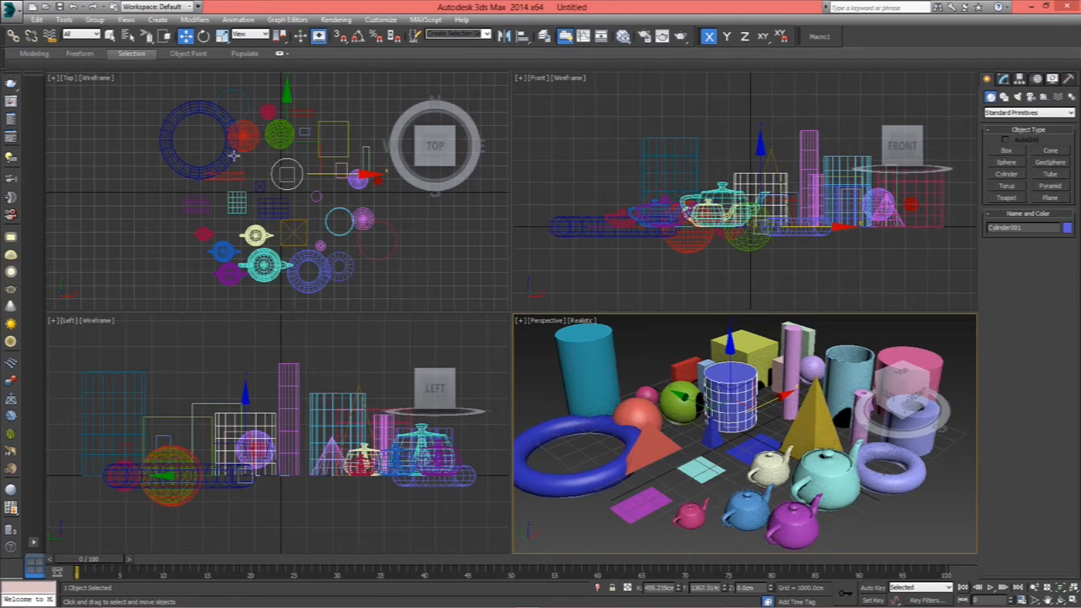
drag(785, 395, 750, 412)
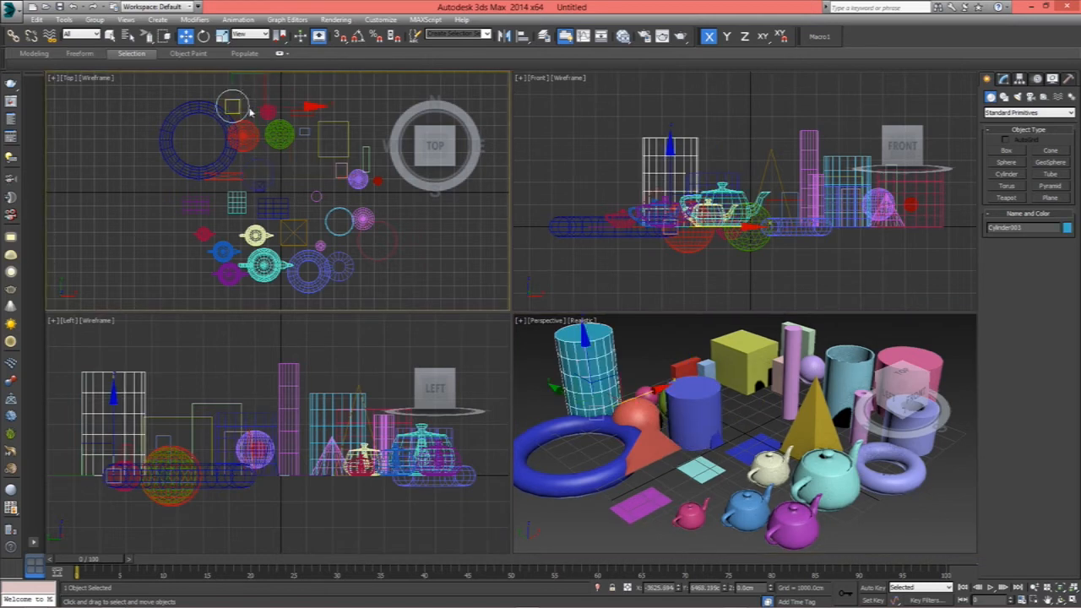
Reposition the tall teal cylinder and the orange-red sphere beside the torus on the XY plane in the Top viewport.
click(266, 82)
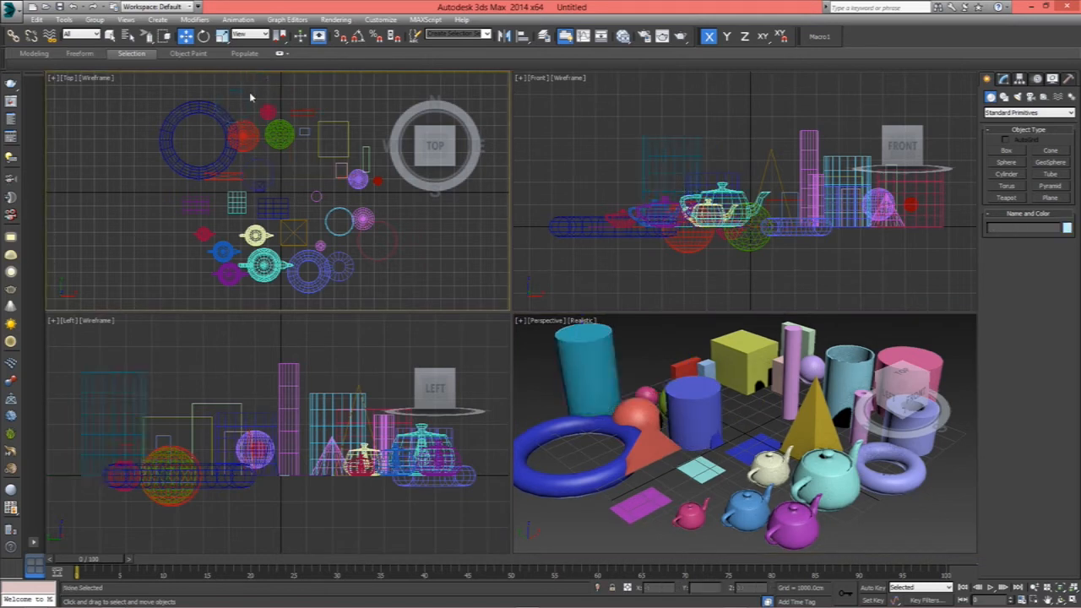
click(245, 94)
drag(262, 73, 270, 66)
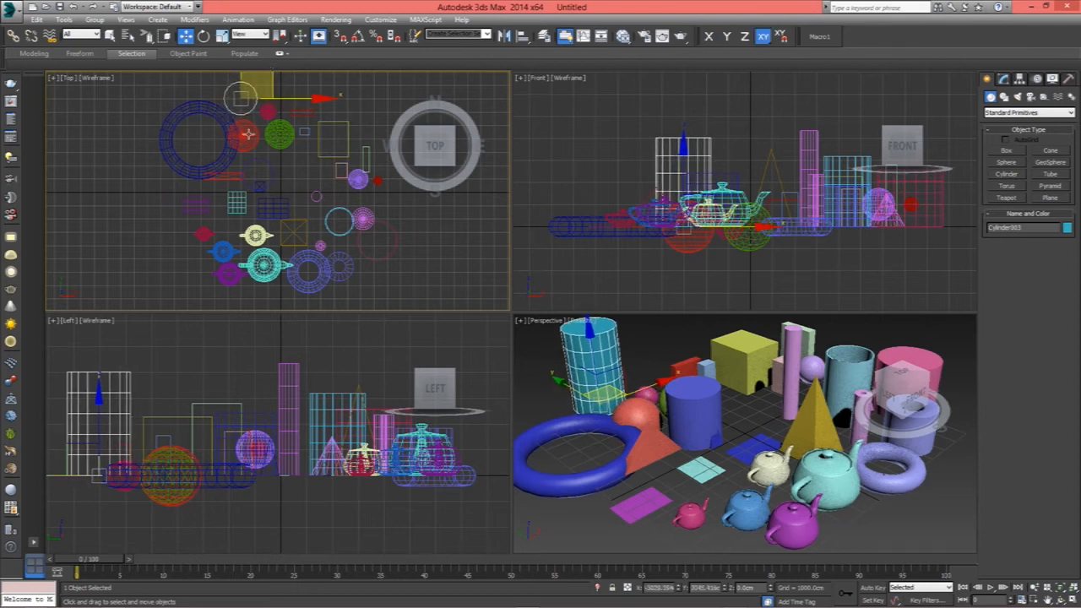
click(253, 127)
drag(272, 108, 327, 138)
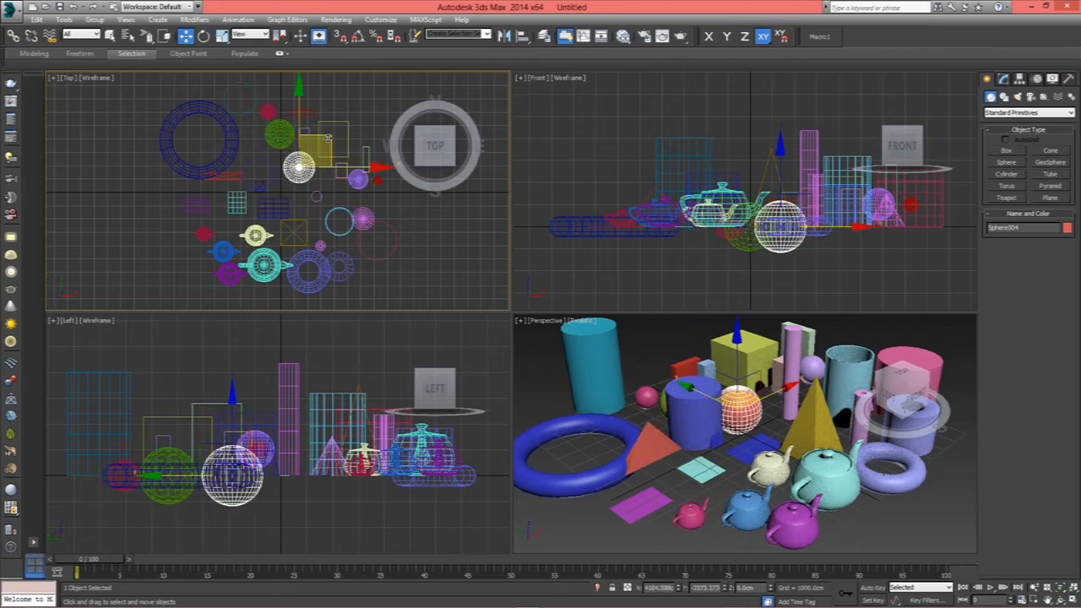
Move the thin orange-red pyramid beside the torus on the XY plane in the Top viewport, over near the small teapots.
click(223, 176)
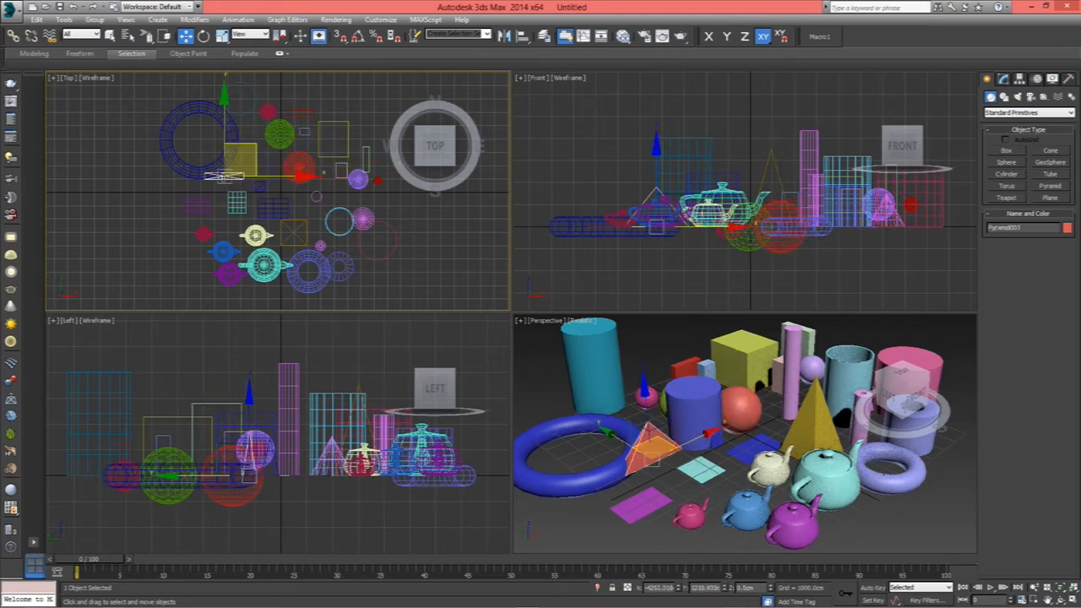
drag(224, 166, 216, 174)
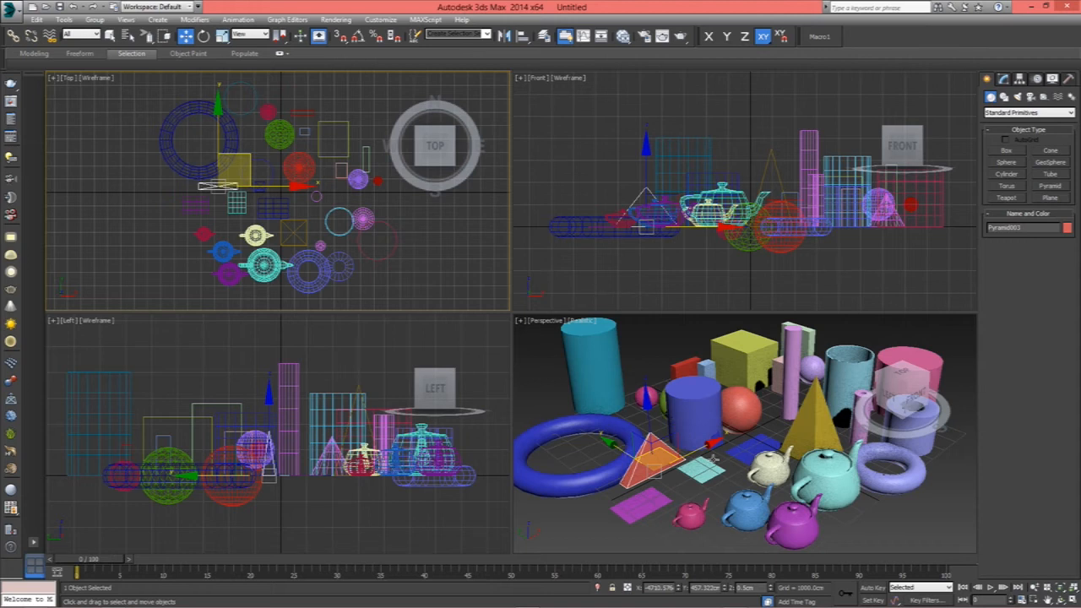
drag(246, 155, 250, 191)
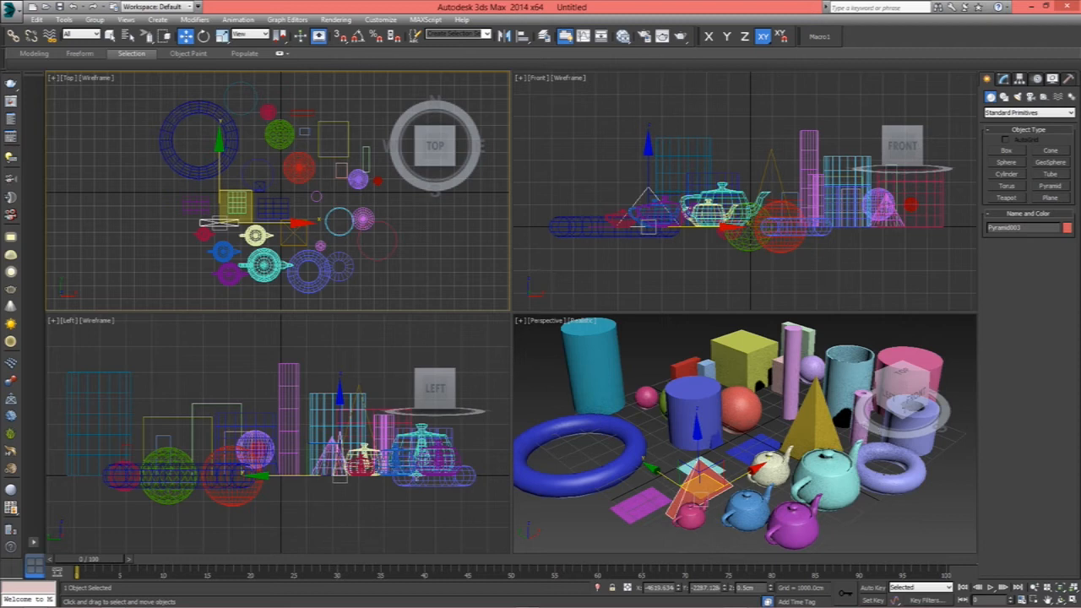
Apply the viewport layout with three small stacked views beside one large view, and zoom the Front, Top and Left viewports to the selected pyramid.
click(36, 546)
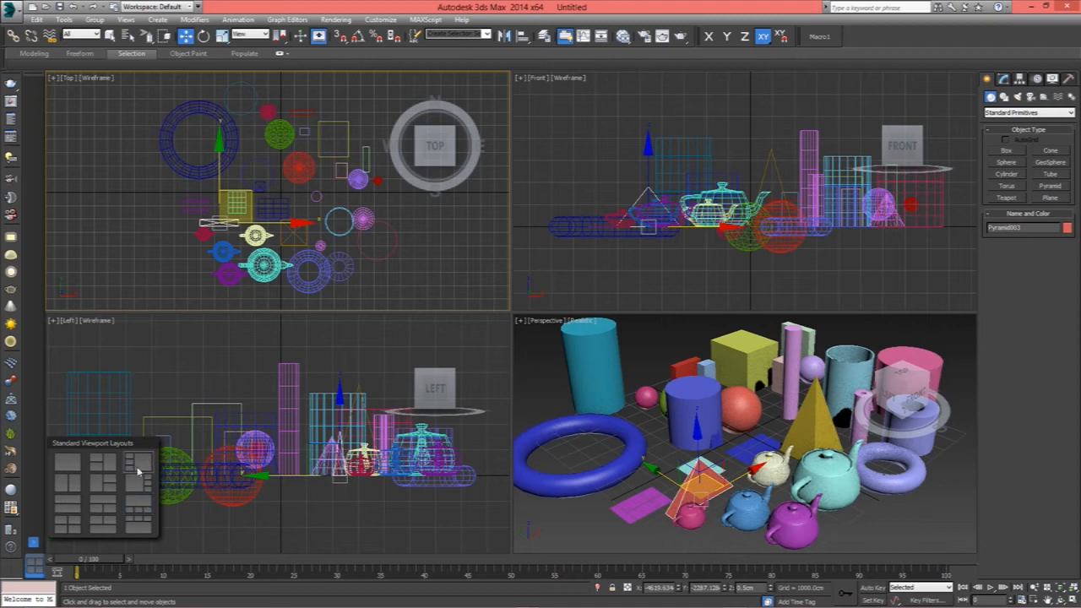
click(139, 464)
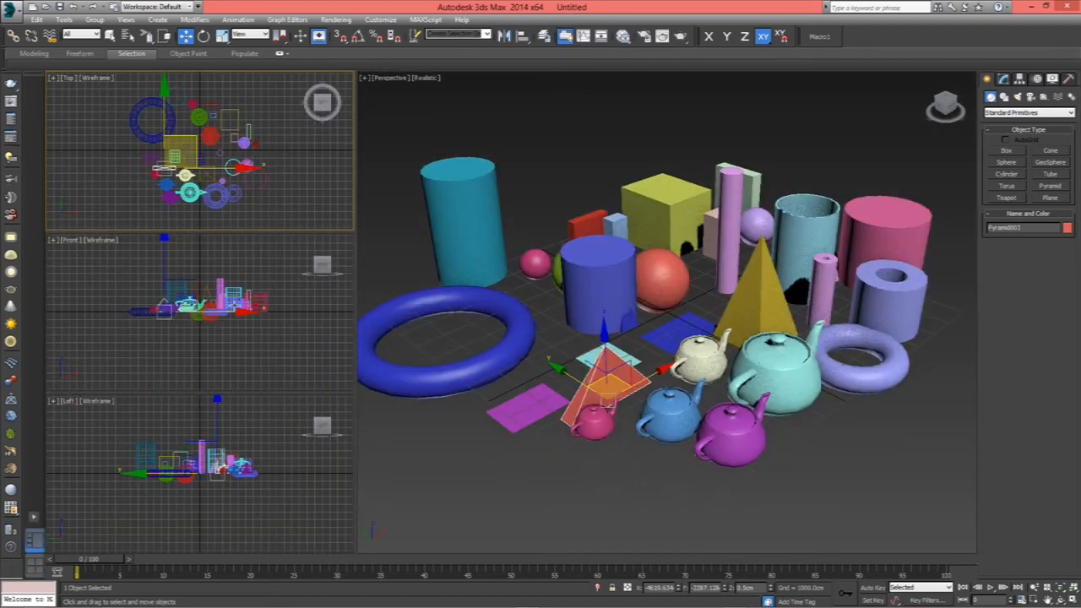
right_click(233, 300)
key(z)
right_click(233, 171)
key(z)
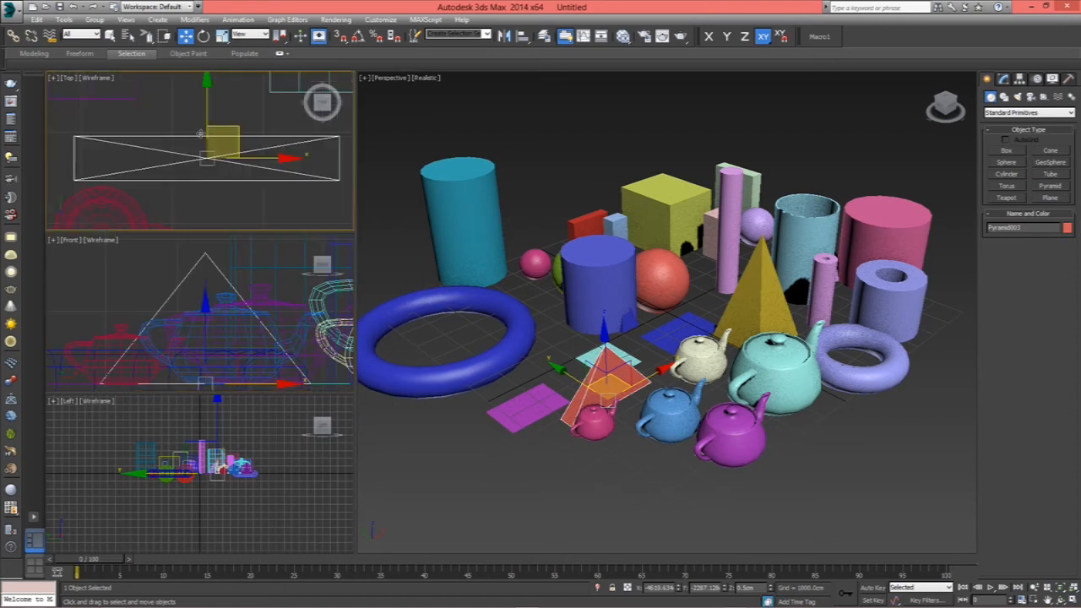
right_click(196, 457)
key(z)
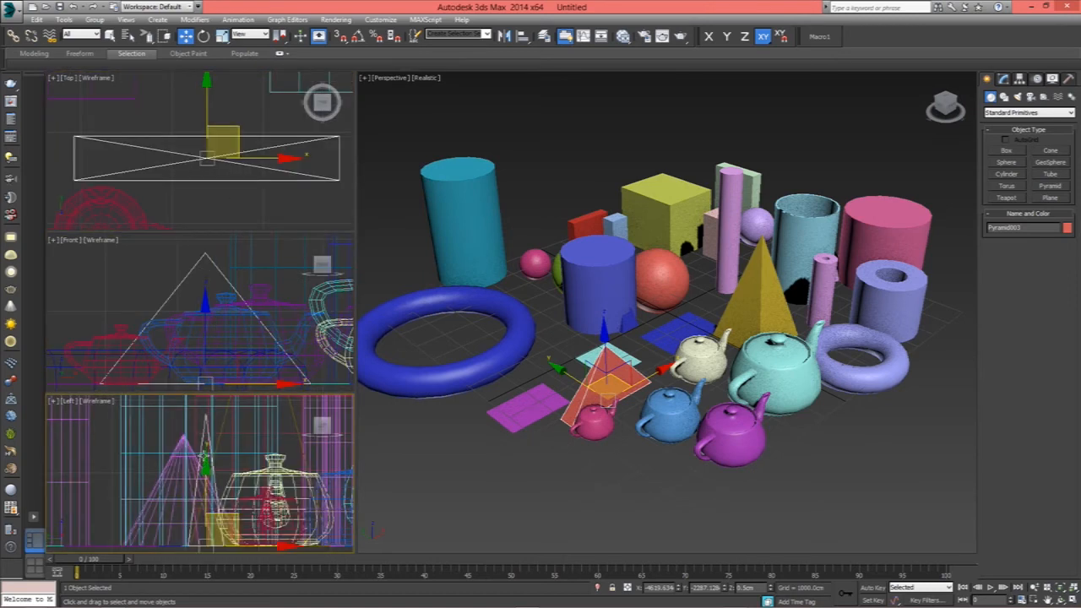
Clear the pyramid selection and zoom the Front, Top and Left viewports to the extents of the whole scene.
click(135, 288)
key(z)
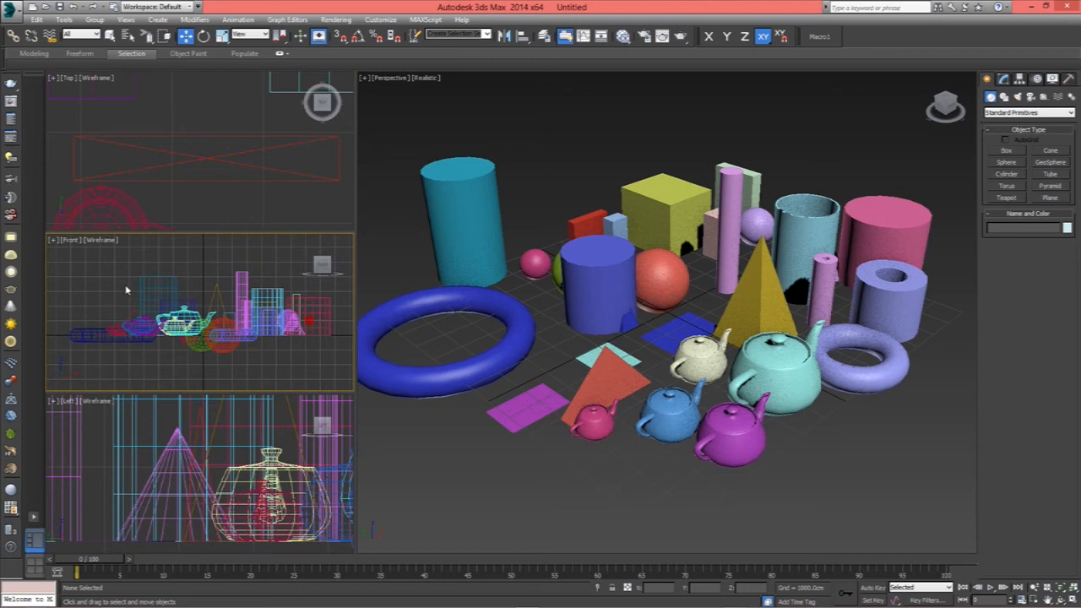
right_click(146, 182)
key(z)
right_click(154, 448)
key(z)
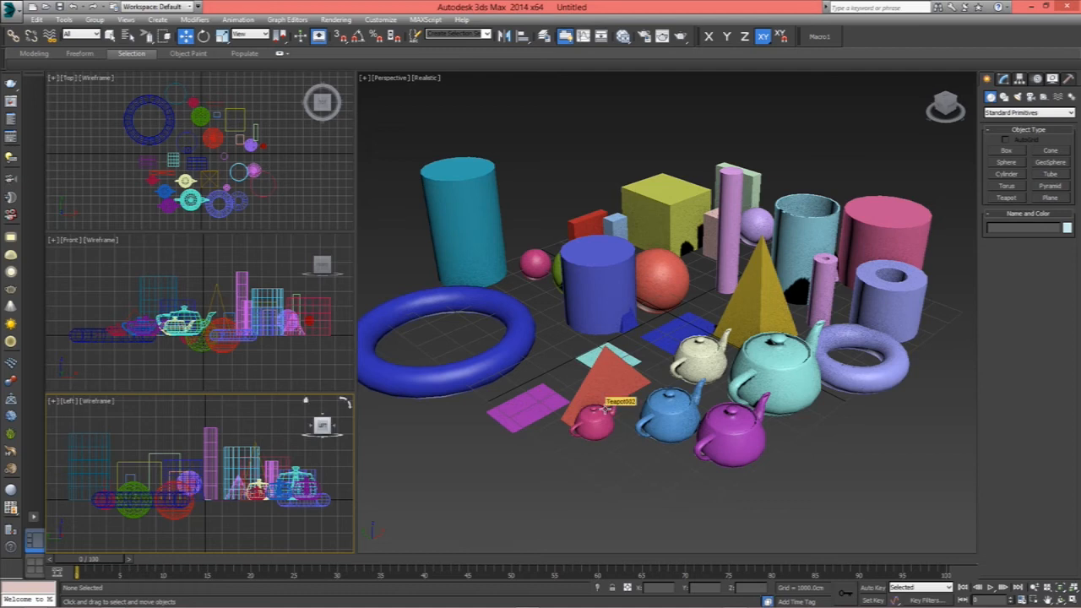
Add the viewport layout with one large view above three small ones, and return to the layout with four equal views.
click(35, 566)
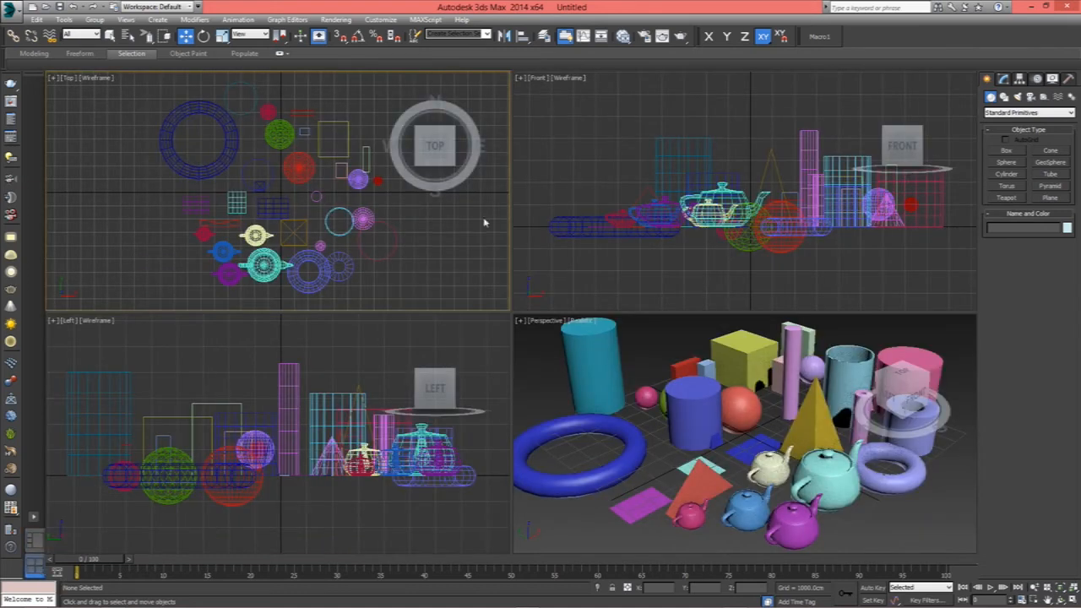
click(35, 518)
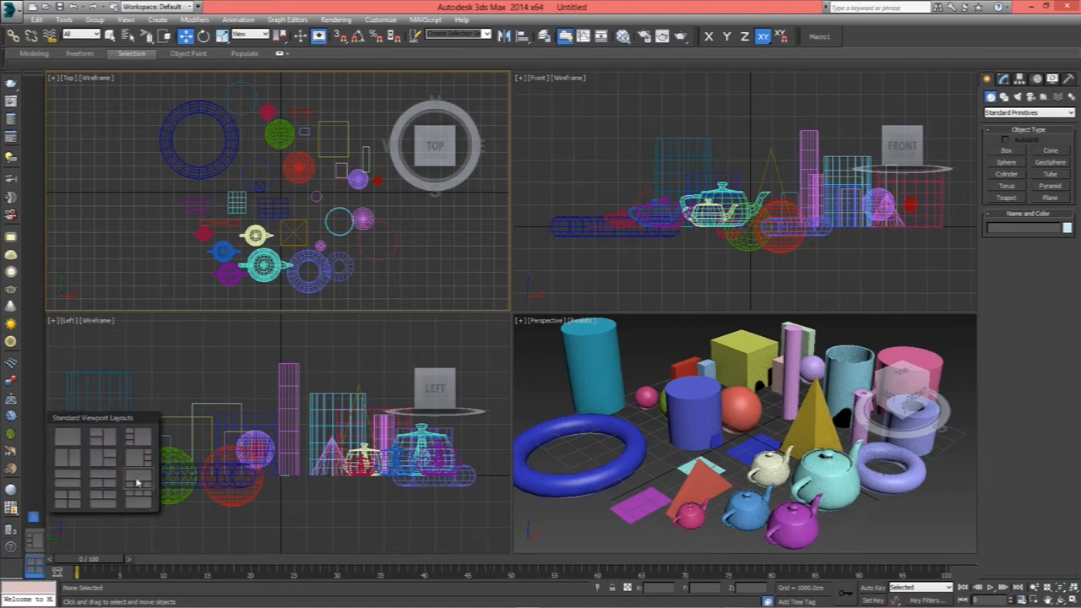
click(139, 486)
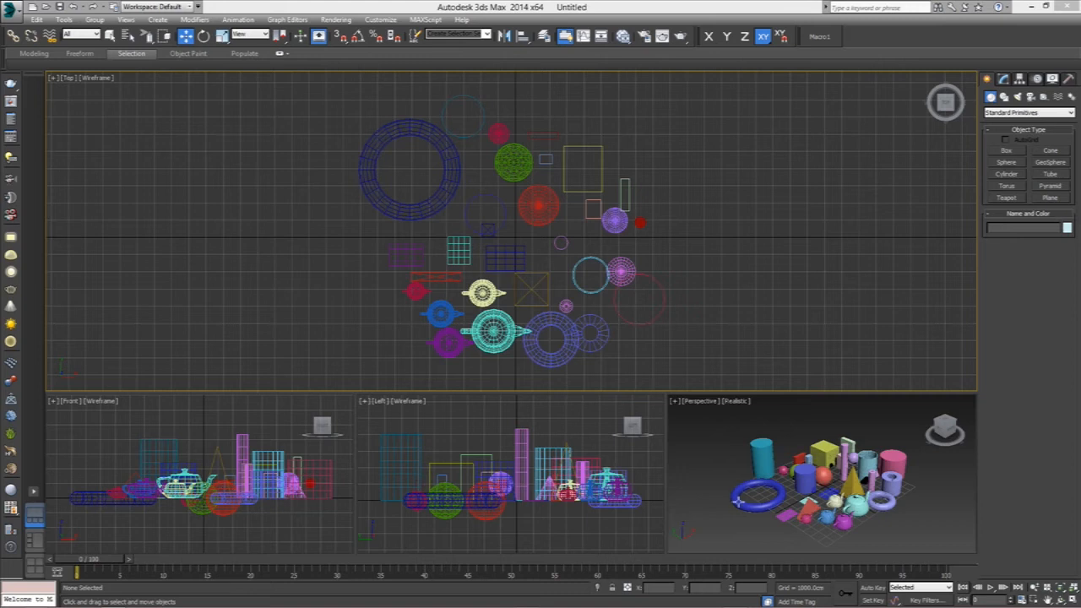
click(38, 567)
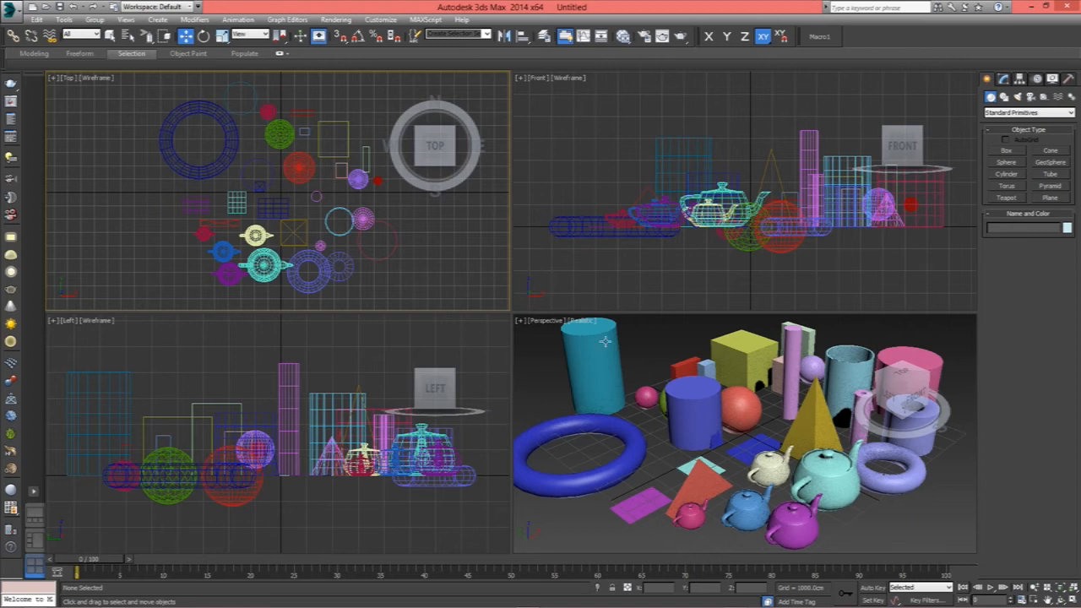
Select the tall teal cylinder in the Perspective viewport, clear the selection, and activate the Front, Top and Left viewports in turn.
click(615, 381)
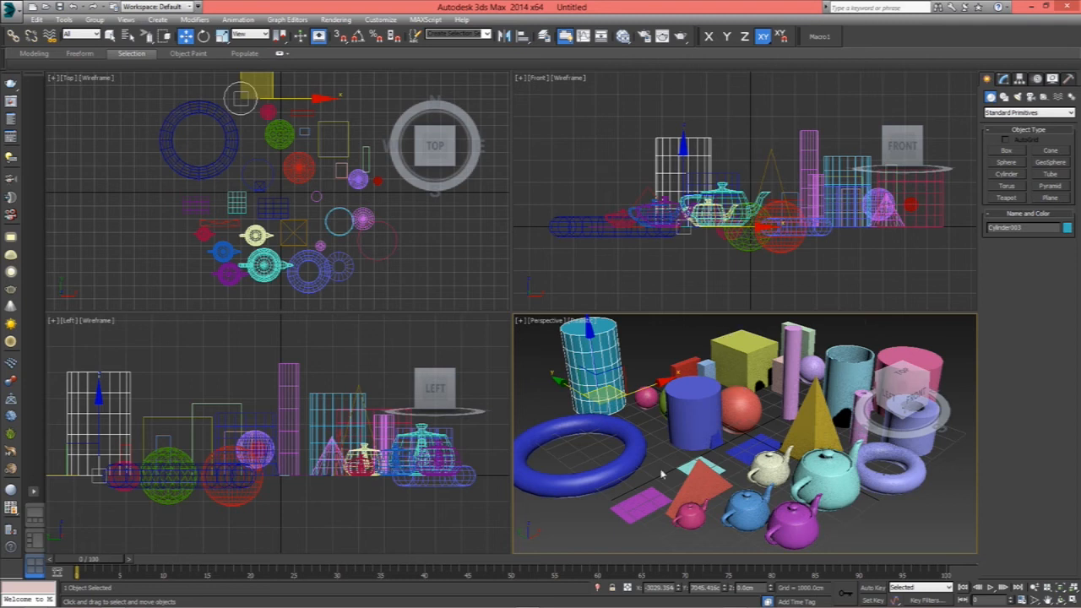
click(663, 279)
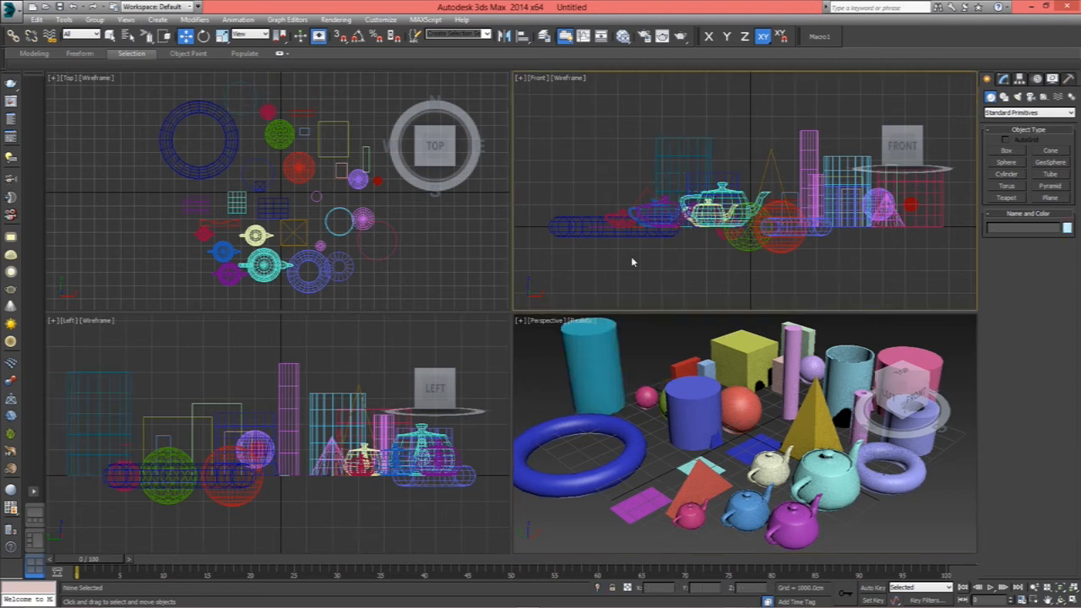
click(450, 272)
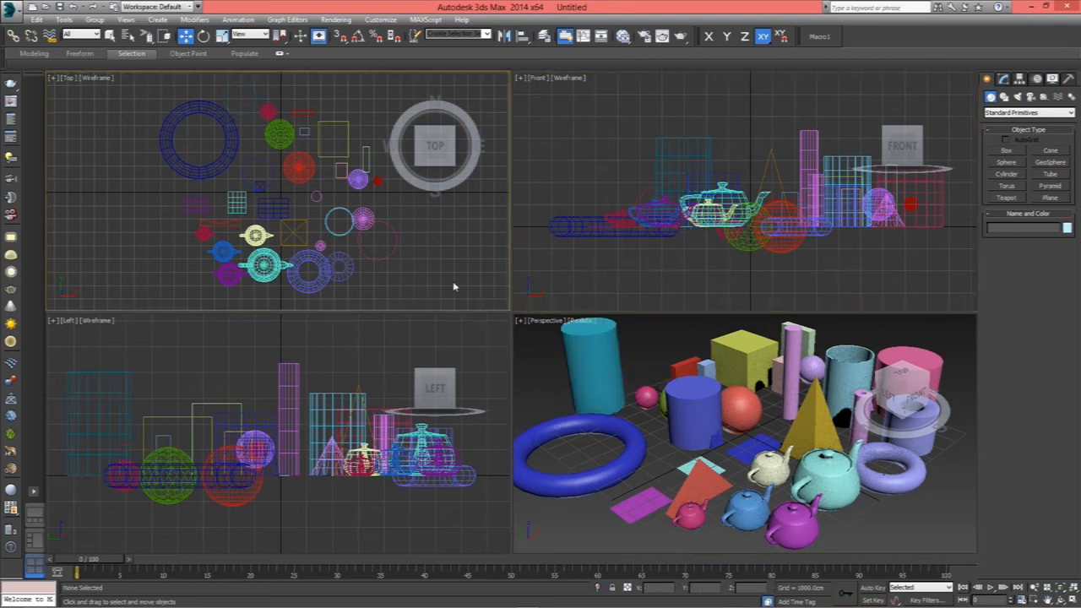
click(375, 347)
click(559, 284)
click(434, 336)
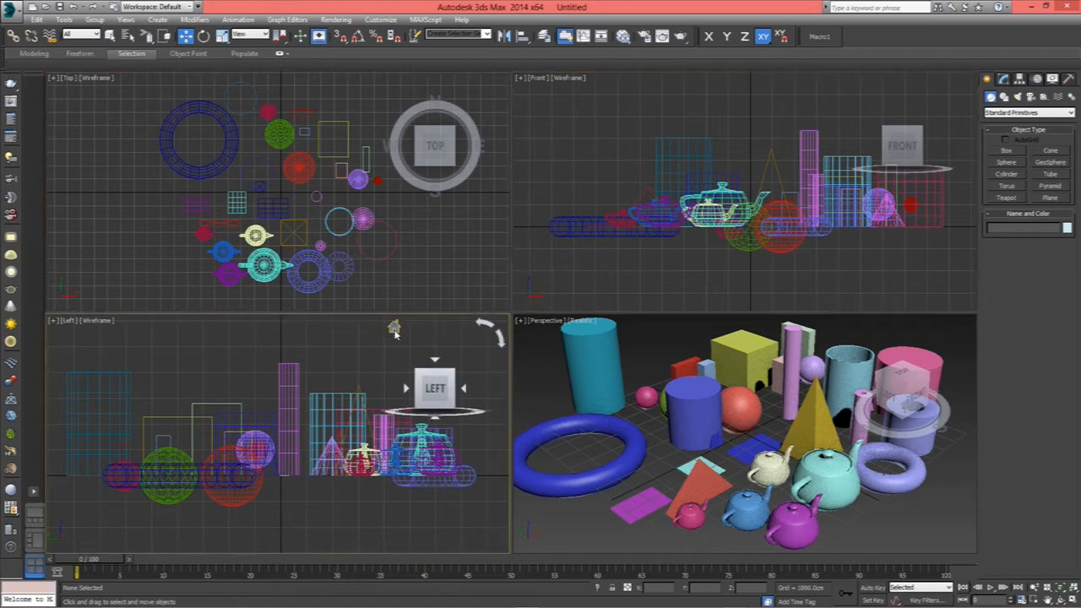
click(543, 386)
click(467, 353)
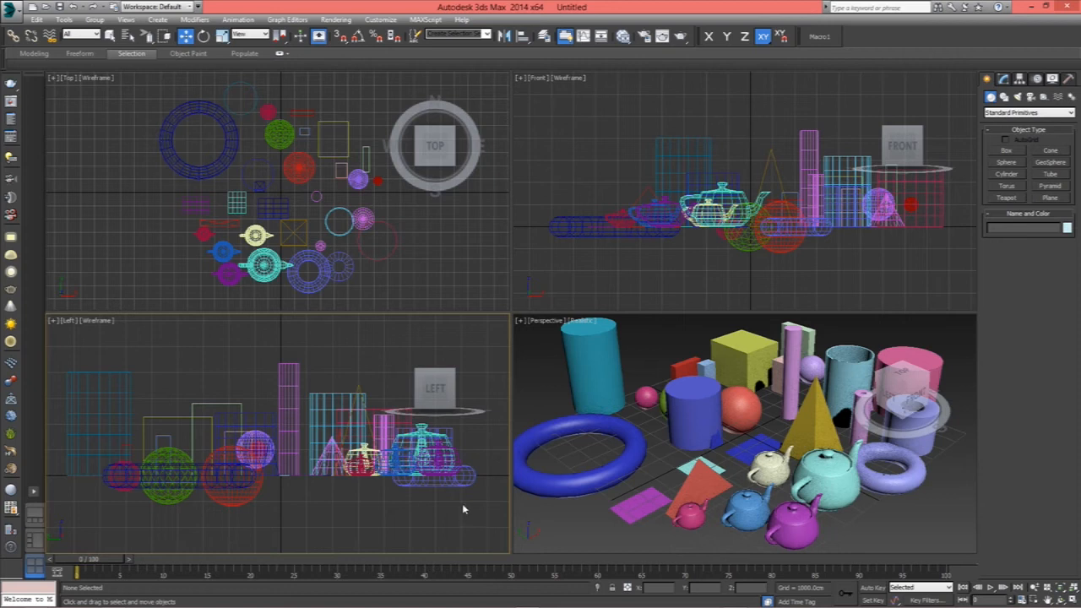
Select individual primitives in turn in the Perspective and Top viewports, clear the selection, and make the Perspective viewport active.
click(687, 422)
ctrl+click(622, 466)
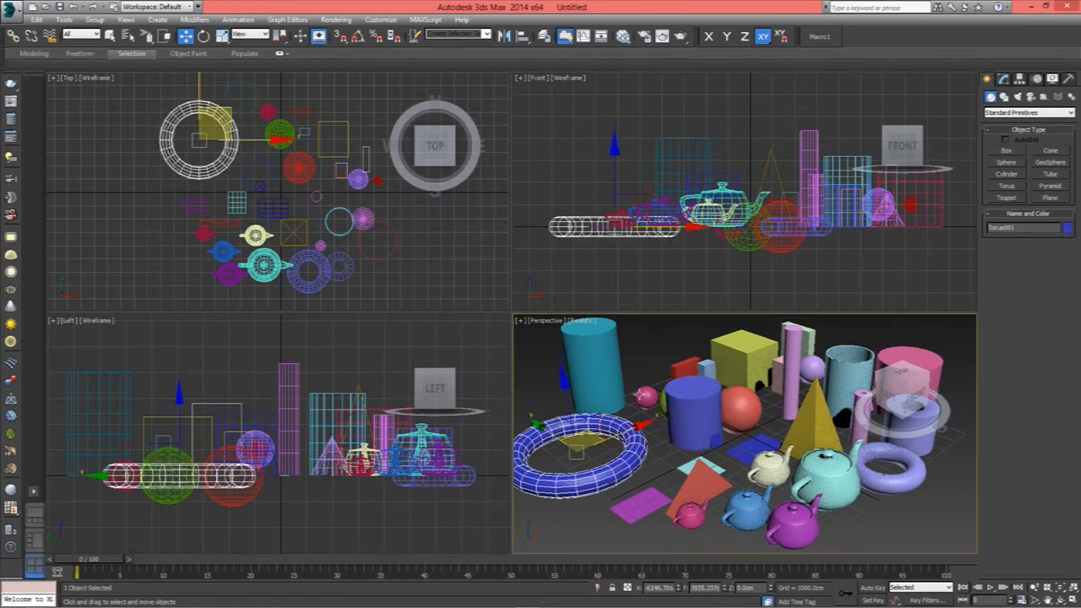
click(689, 418)
click(607, 386)
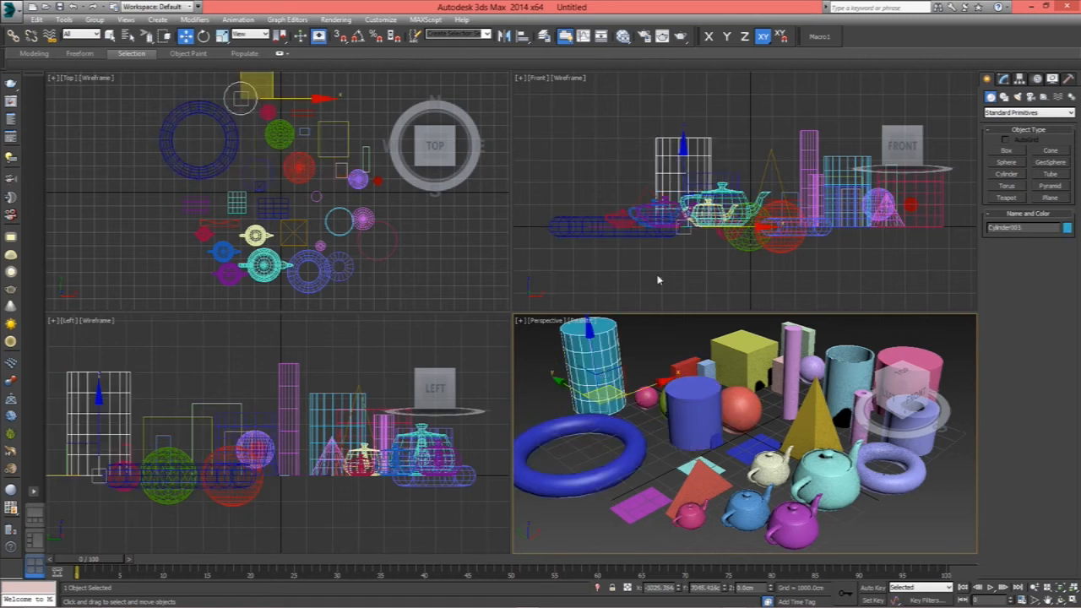
click(712, 211)
click(357, 180)
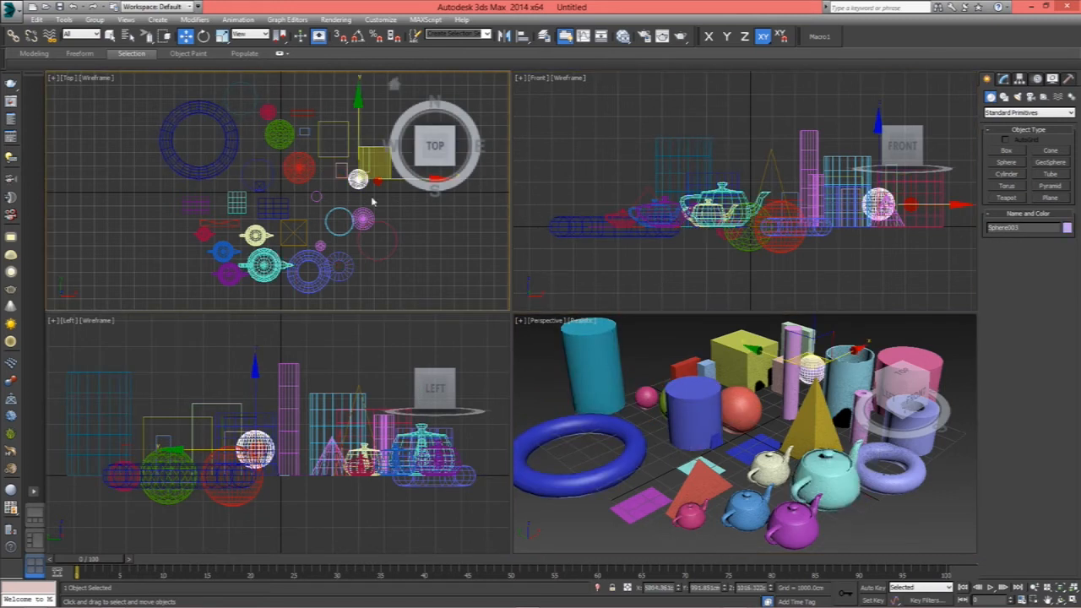
click(213, 165)
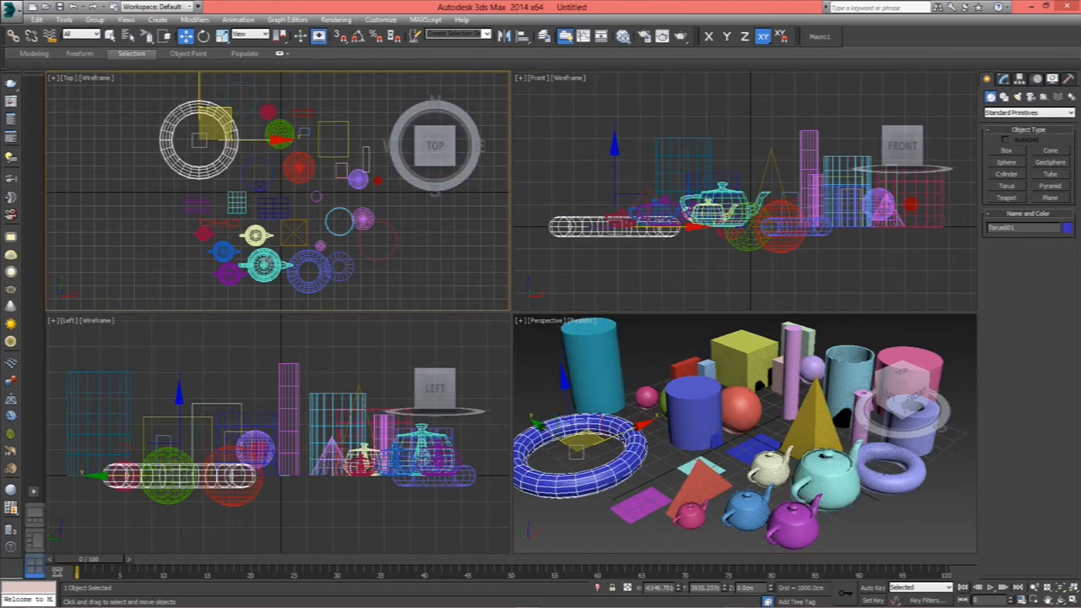
click(268, 261)
click(477, 242)
click(584, 137)
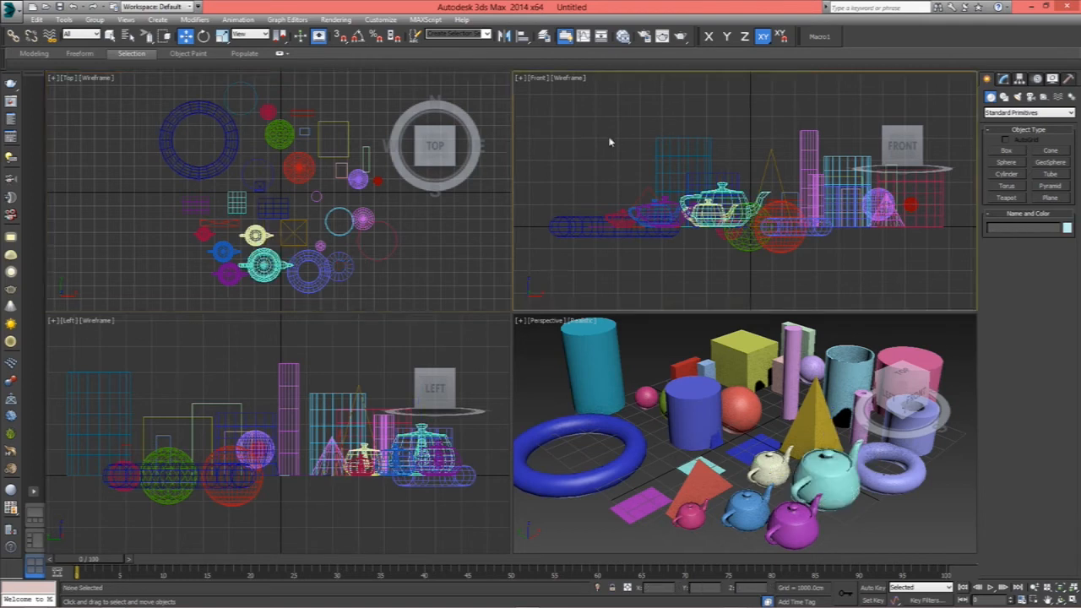
click(473, 339)
click(554, 385)
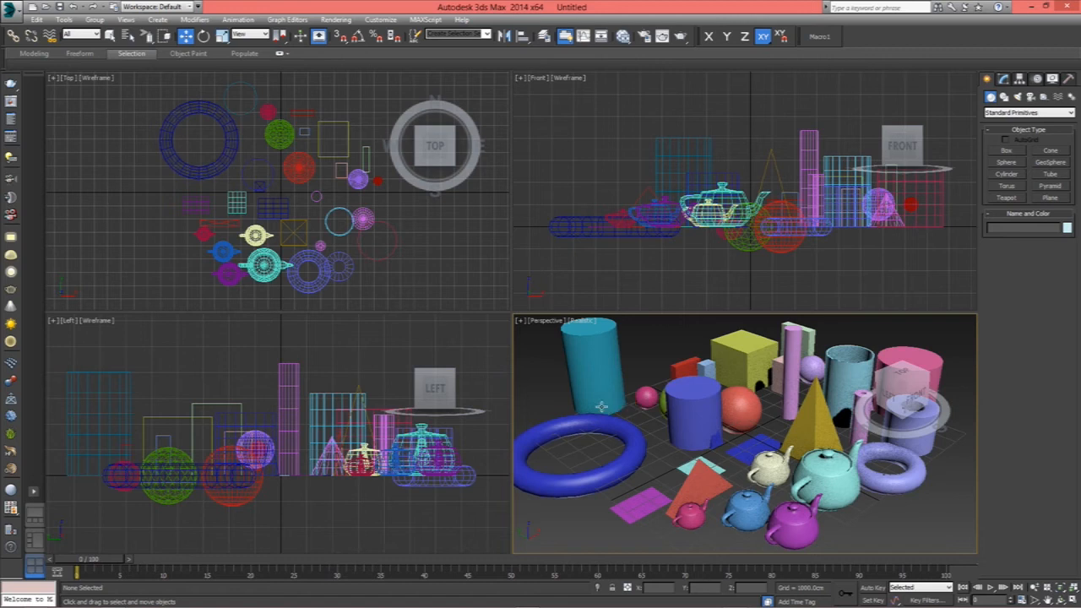
Select the orange-red sphere and zoom the Perspective, Front, Top and Left viewports to it.
key(z)
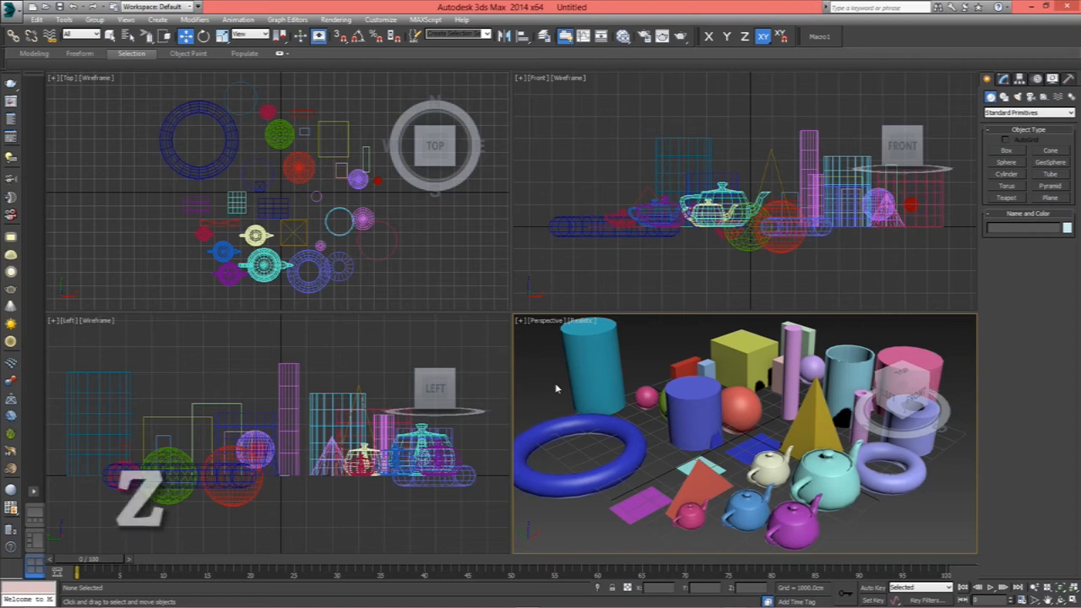
click(739, 405)
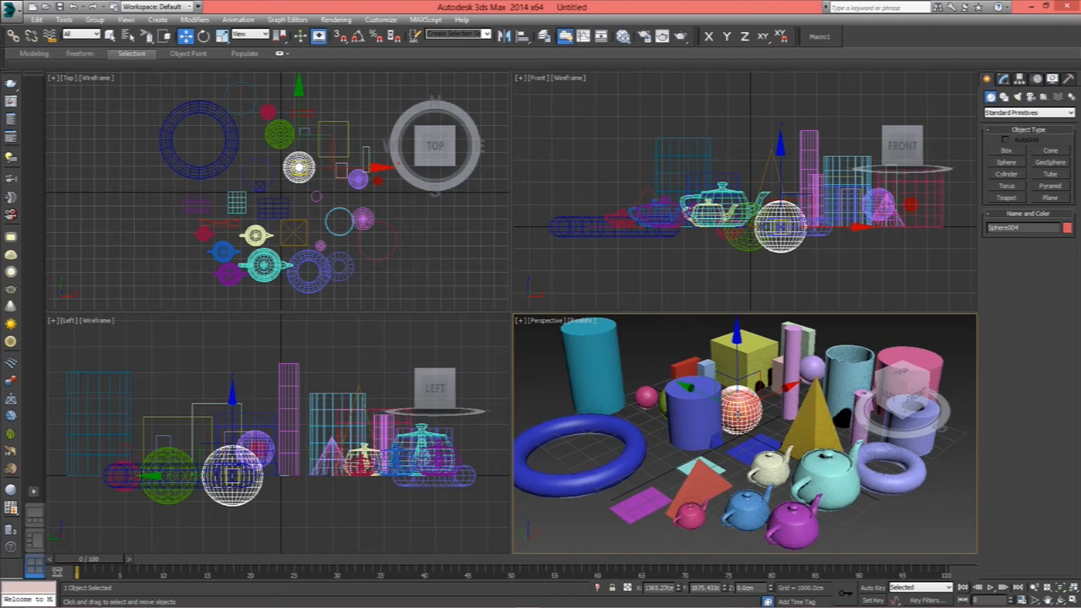
key(z)
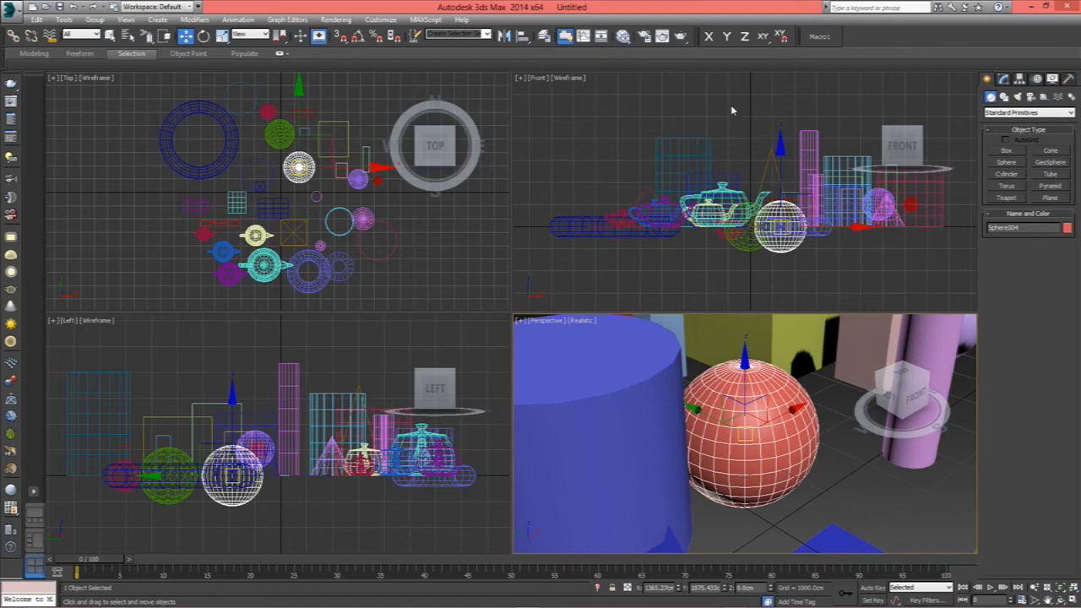
key(z)
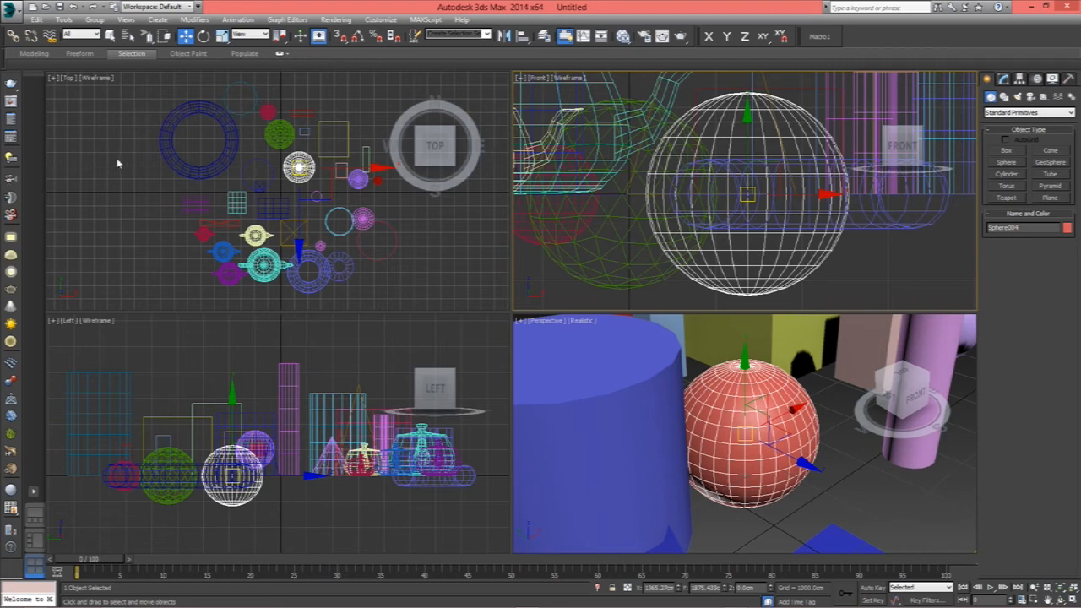
key(z)
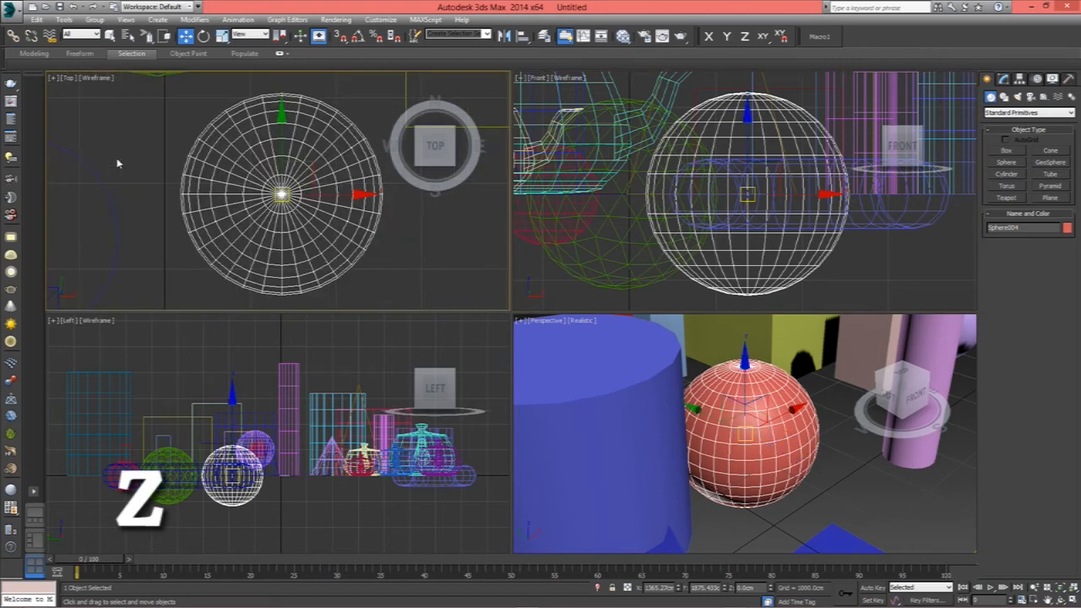
middle_click(164, 361)
key(z)
key(z)
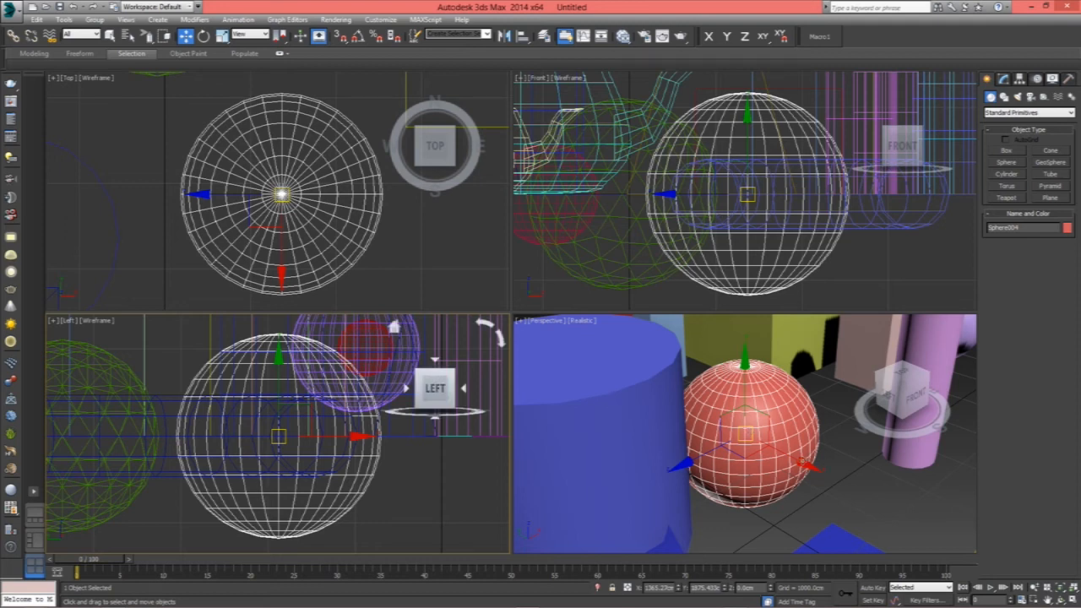
Move the orange-red sphere in the Perspective viewport and along the Y and X axes in the Top viewport, to about X 776, Y 1935 cm.
drag(761, 444, 829, 462)
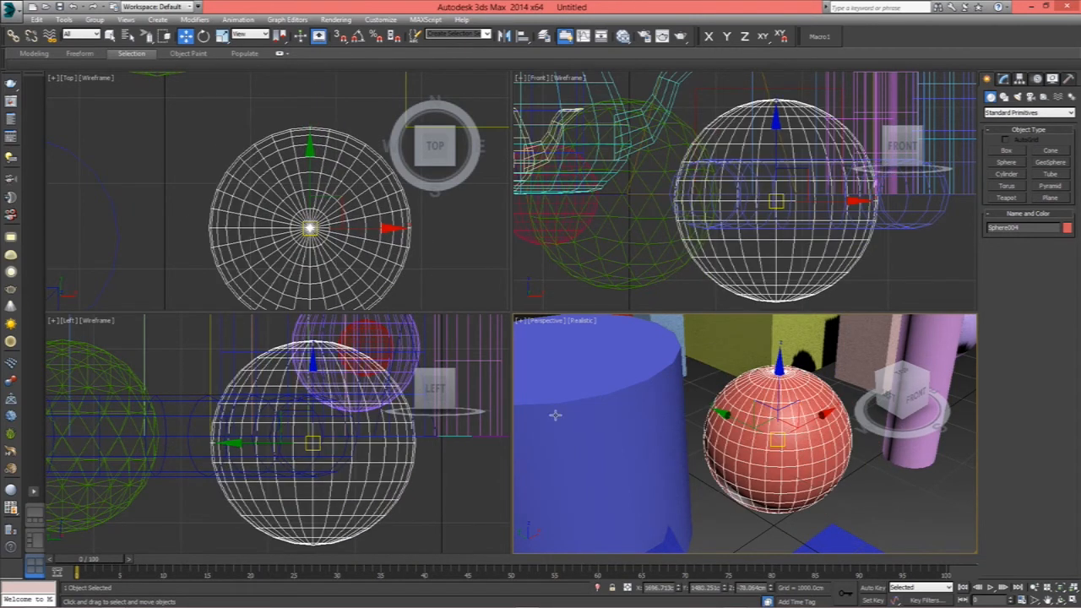
click(309, 154)
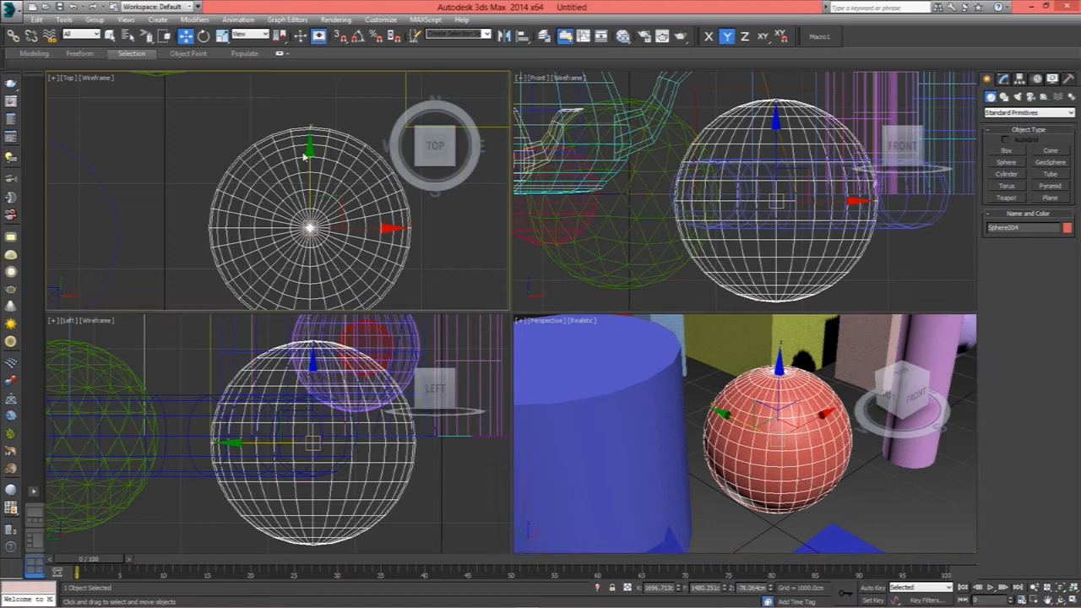
drag(309, 150, 309, 101)
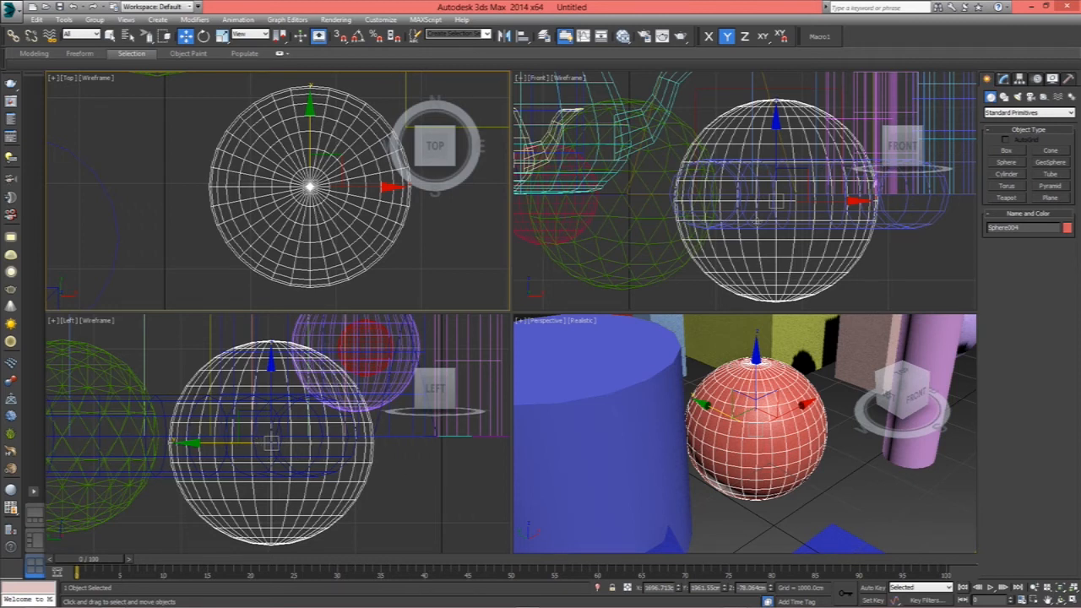
mouse_move(310, 112)
mouse_down()
mouse_move(310, 135)
mouse_move(310, 114)
mouse_up()
drag(384, 189, 264, 196)
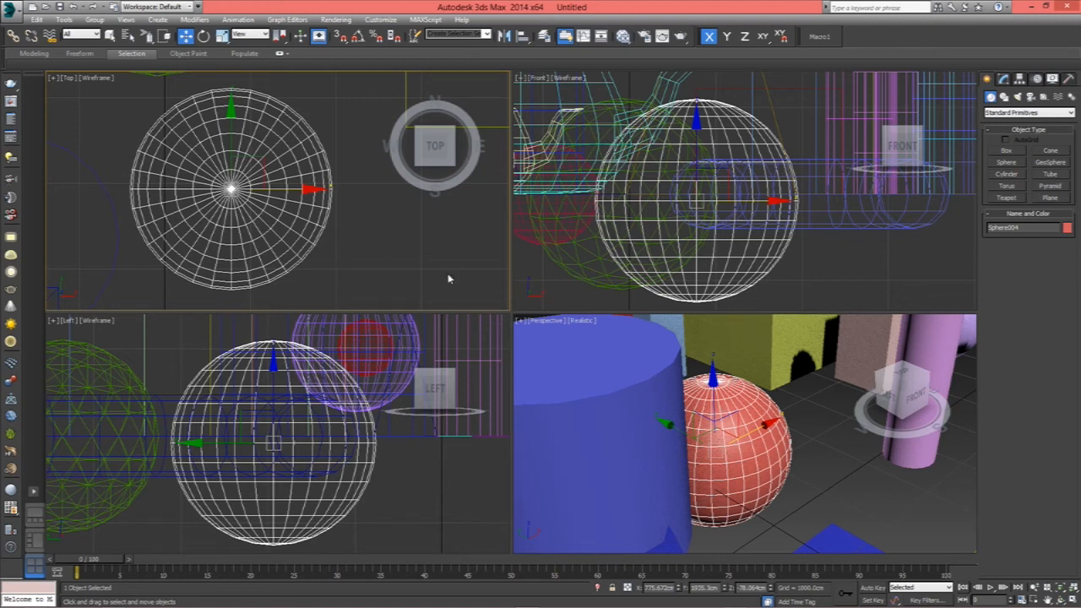
Deselect the sphere and zoom all four viewports out to the extents of the whole scene.
click(400, 254)
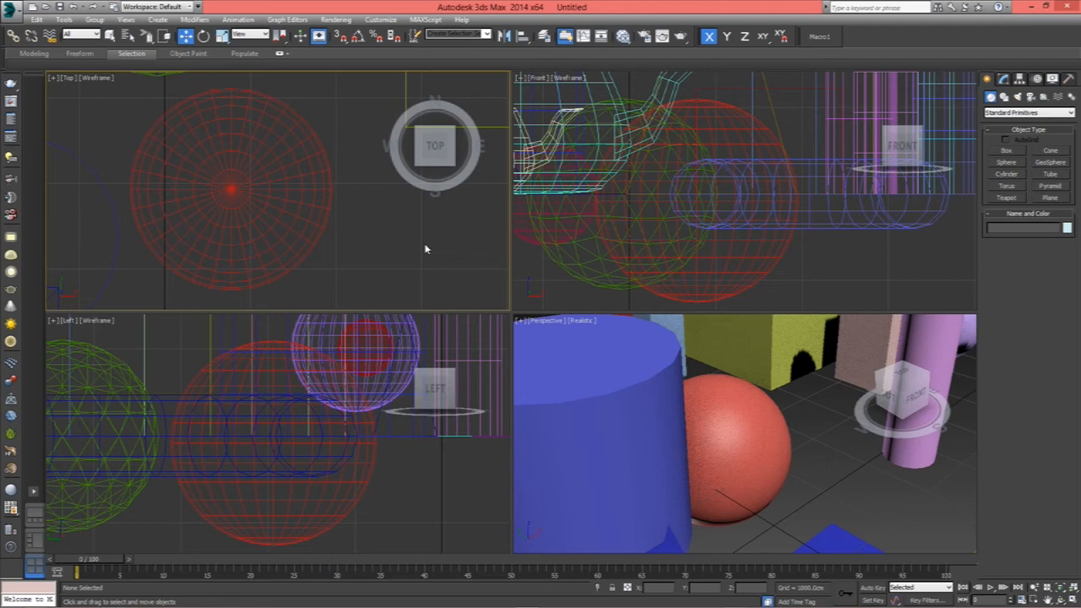
key(z)
key(z)
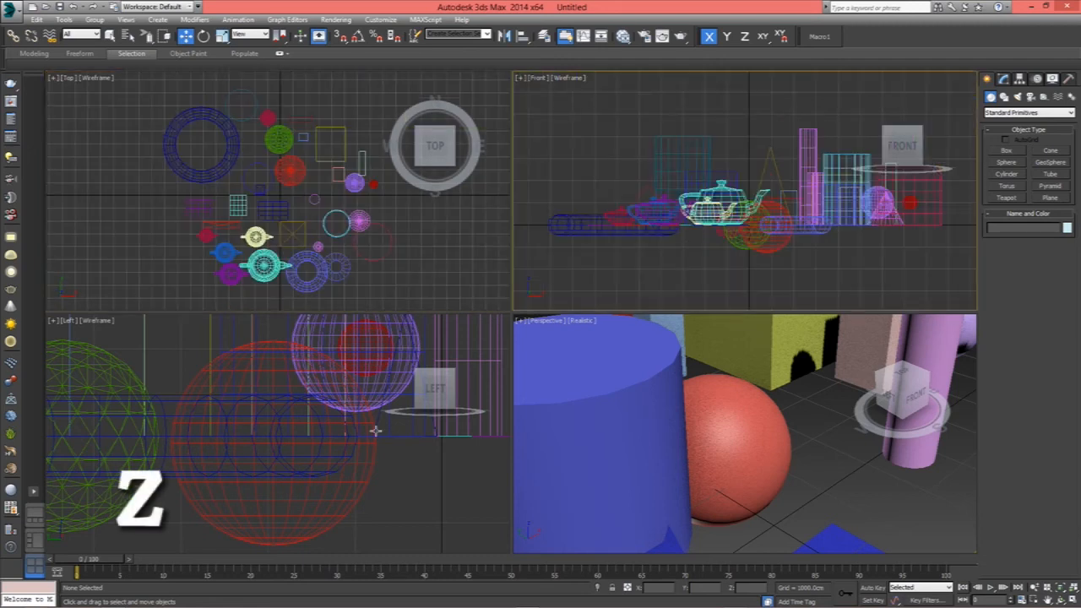
key(z)
key(z)
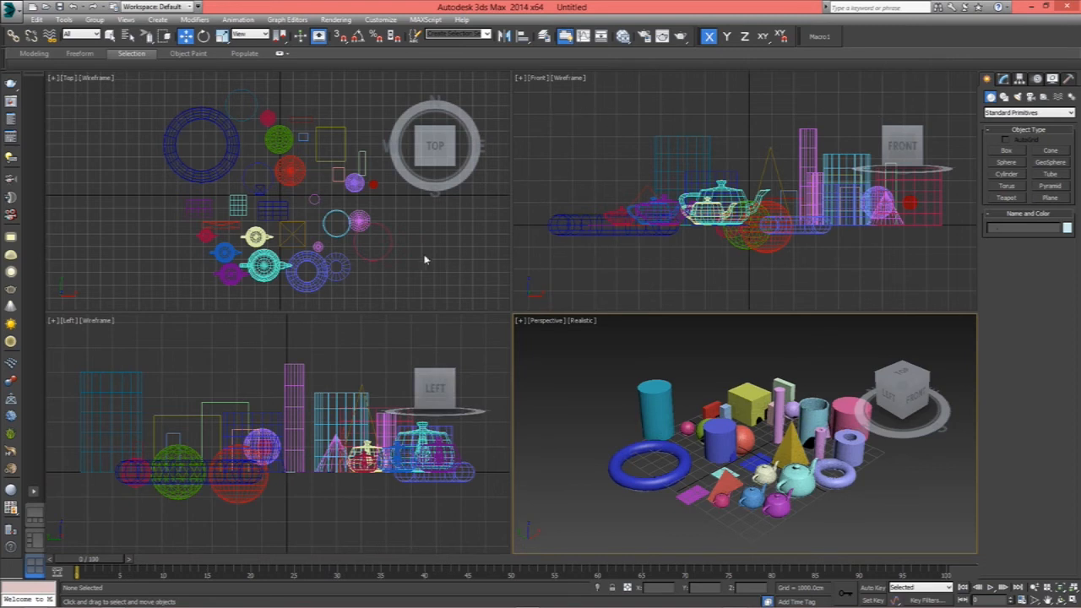
Move the large blue torus far along negative X in the Top viewport, deselect it, and zoom that viewport to the scene extents.
click(226, 171)
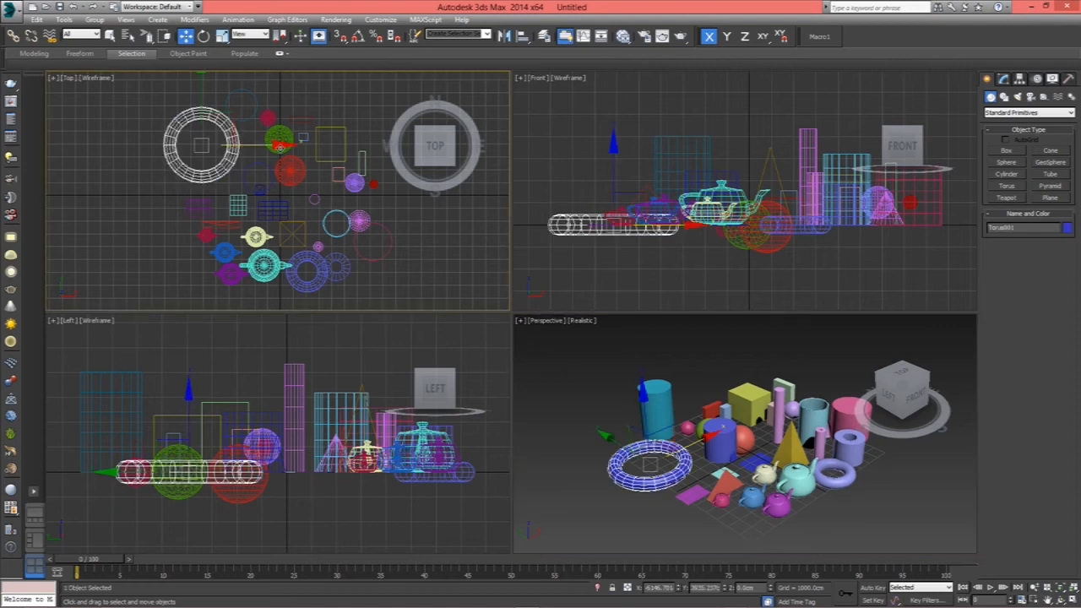
drag(279, 145, 68, 145)
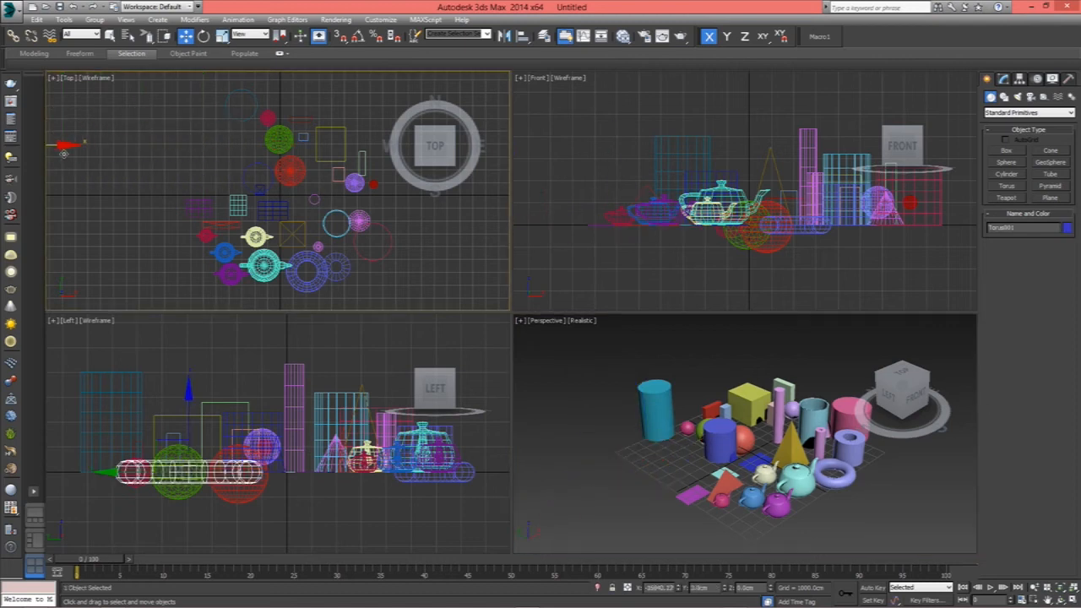
click(157, 170)
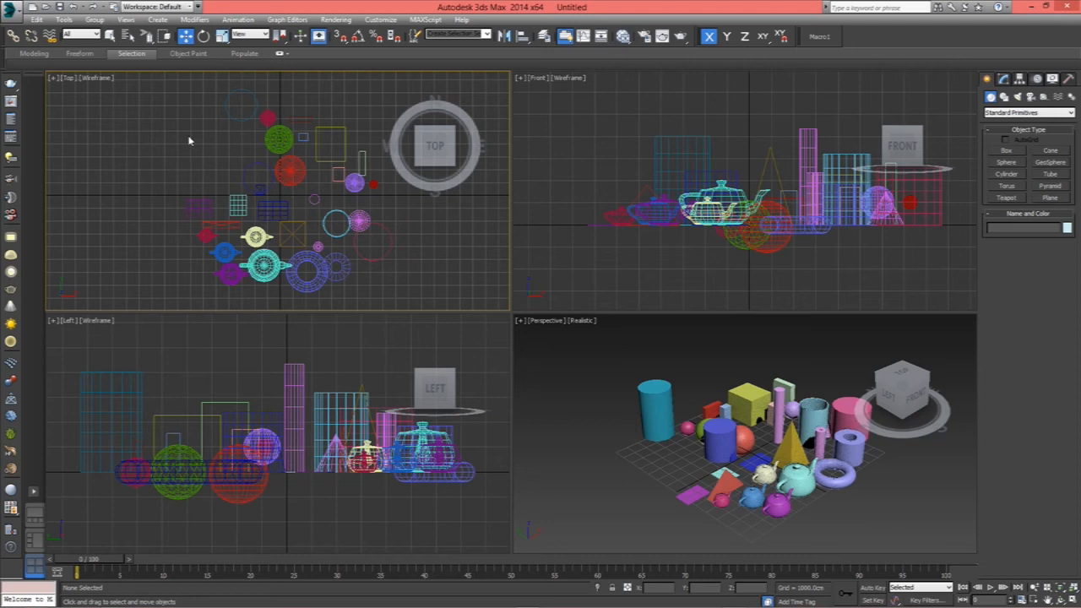
key(z)
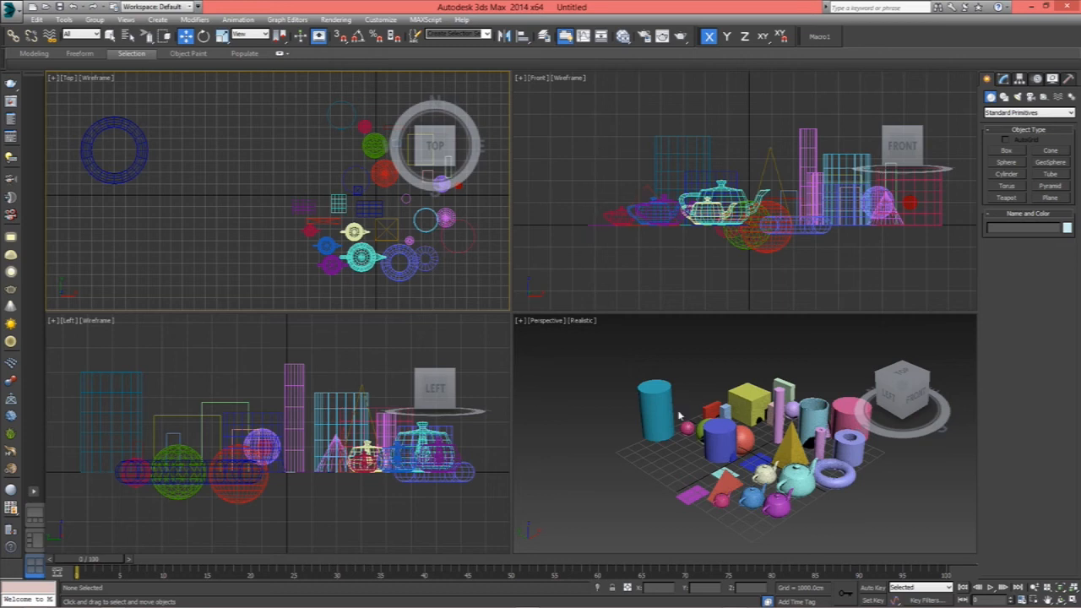
Zoom the Perspective viewport in and out repeatedly, from a close-up of the primitives to a distant view including the blue torus.
scroll(679, 414, up, 5)
scroll(679, 415, down, 10)
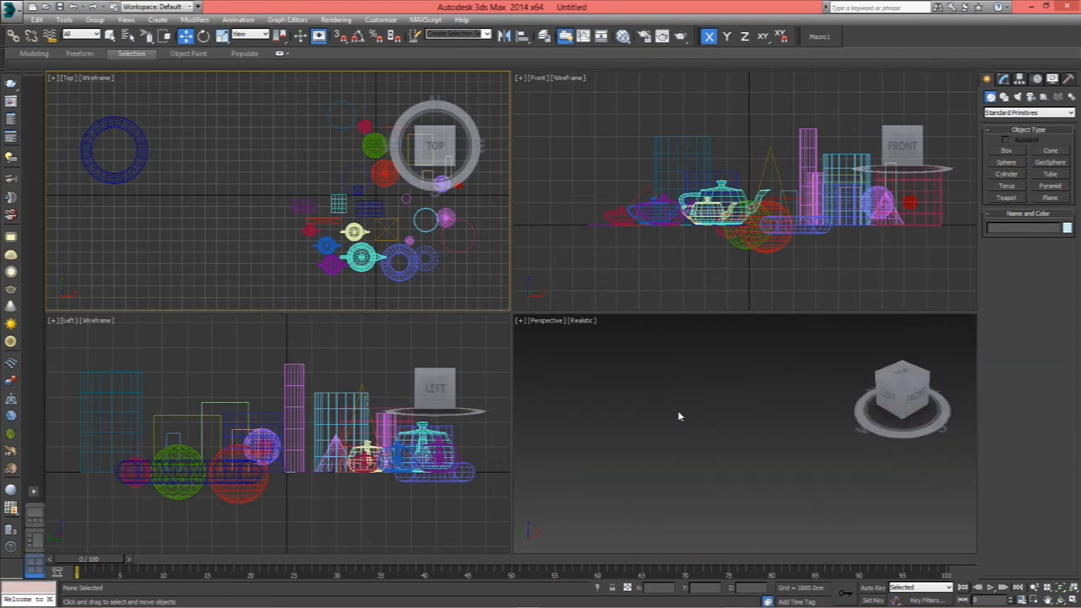
scroll(681, 415, up, 4)
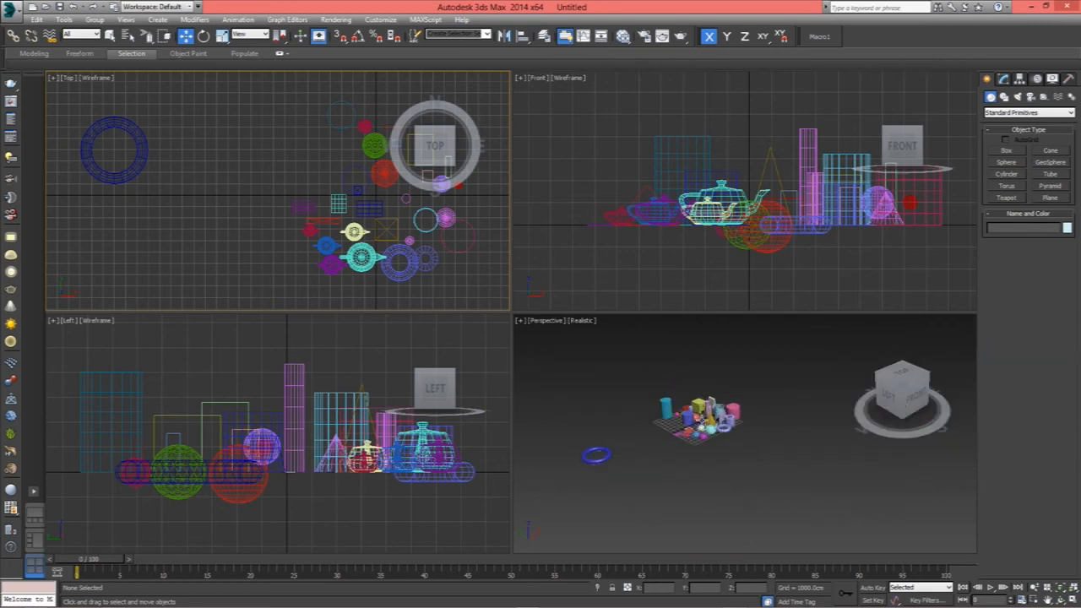
scroll(681, 416, up, 8)
scroll(702, 420, up, 3)
scroll(701, 420, down, 12)
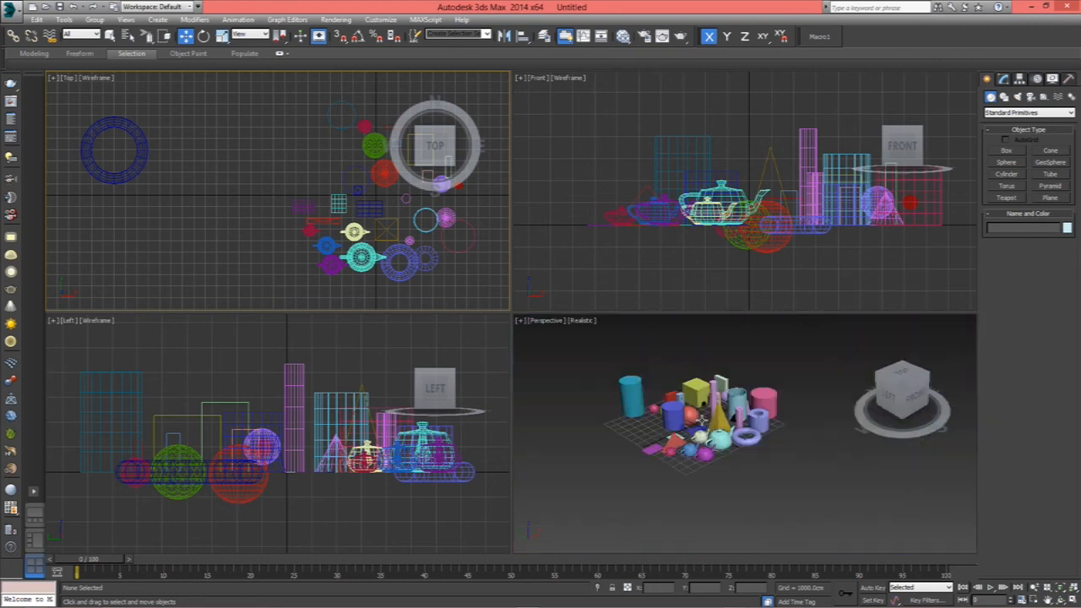
scroll(701, 420, up, 1)
scroll(701, 419, up, 5)
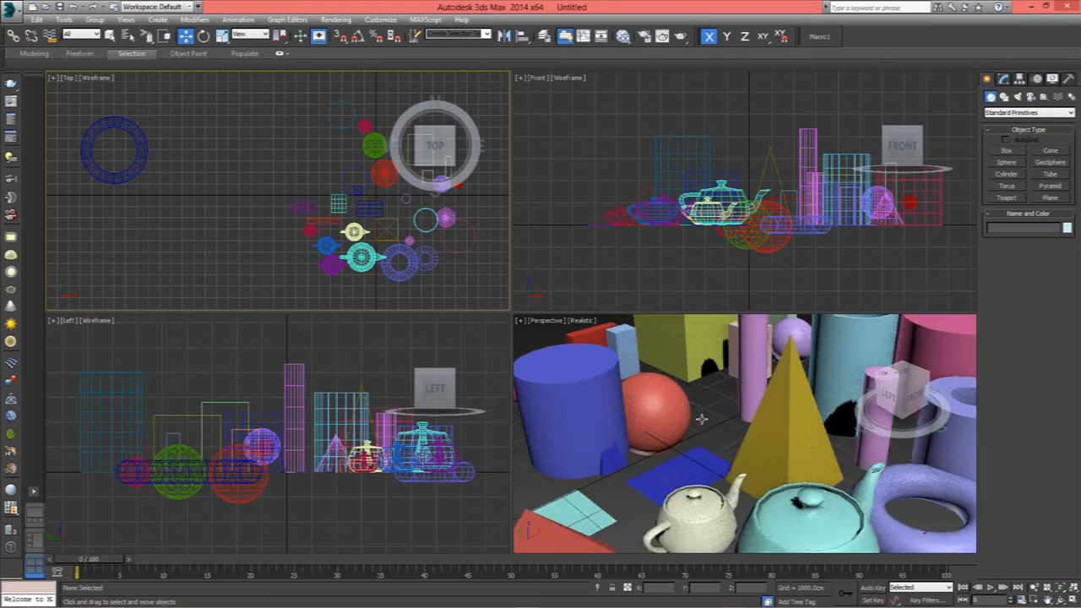
scroll(701, 419, down, 6)
scroll(701, 421, up, 4)
scroll(702, 421, down, 8)
scroll(702, 420, up, 6)
scroll(702, 420, down, 3)
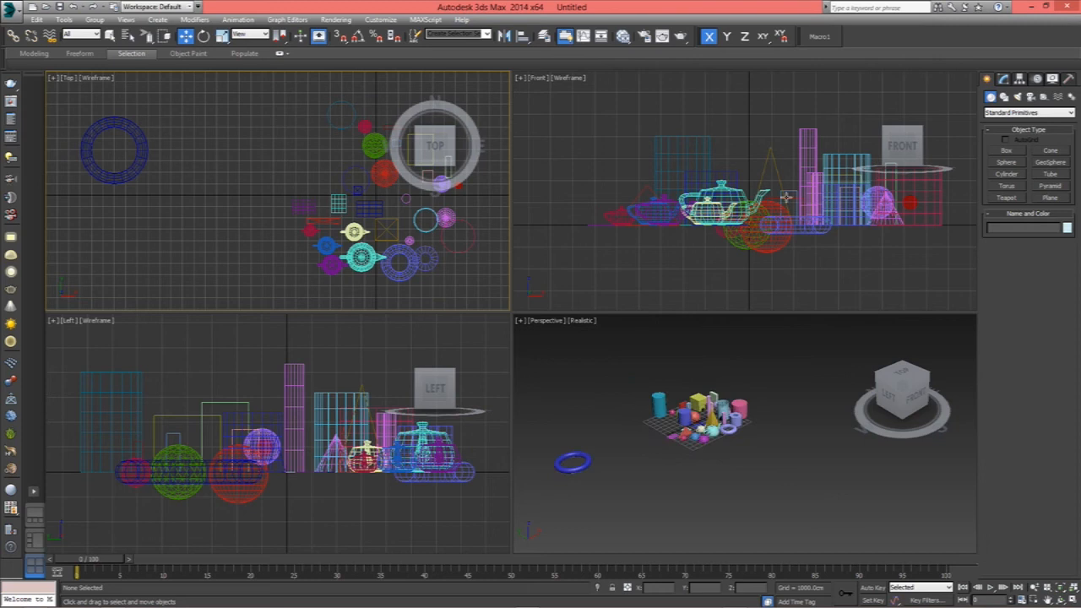
Zoom in and out in the Front, Top, Left and Perspective viewports to inspect the primitives at different distances.
scroll(755, 217, up, 5)
scroll(754, 218, down, 1)
scroll(755, 218, down, 4)
scroll(755, 217, up, 6)
scroll(755, 217, down, 3)
scroll(338, 203, up, 4)
scroll(339, 203, down, 4)
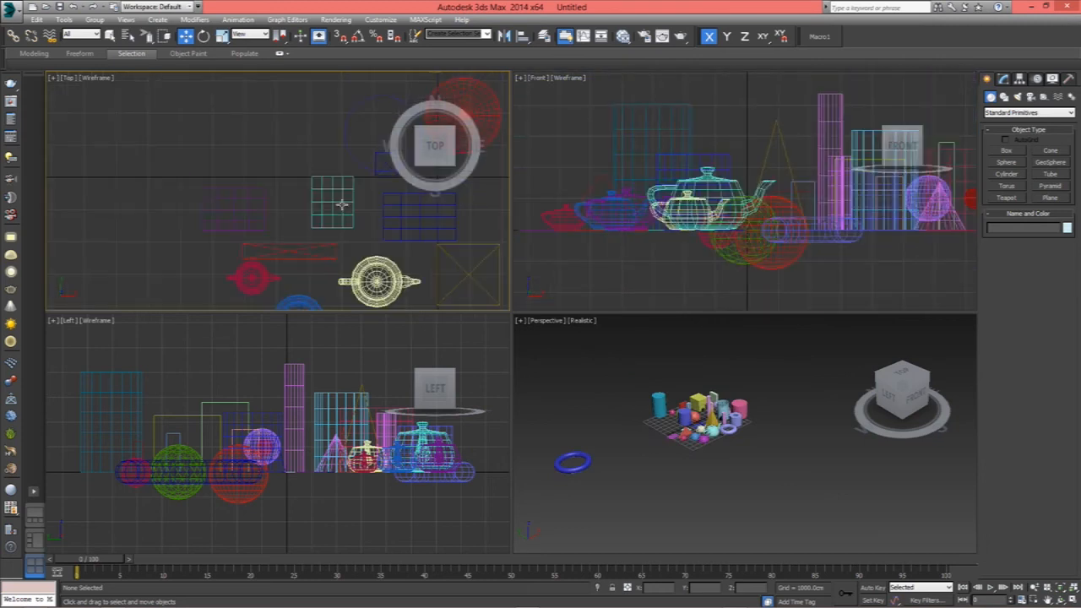
scroll(366, 400, up, 3)
scroll(366, 400, up, 3)
scroll(366, 400, down, 6)
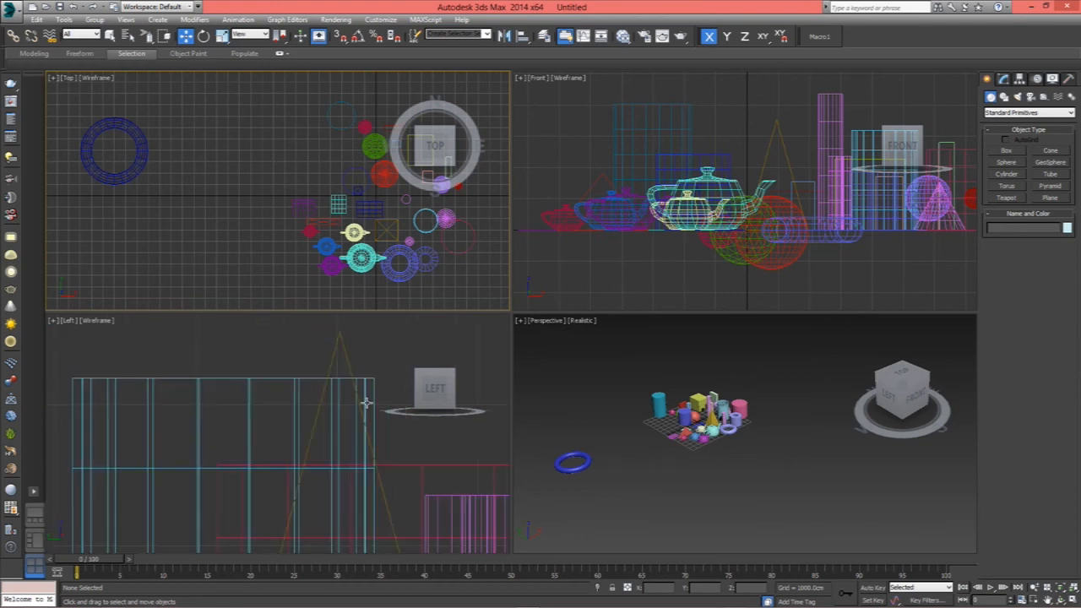
scroll(706, 421, up, 2)
scroll(704, 422, up, 5)
scroll(705, 424, down, 3)
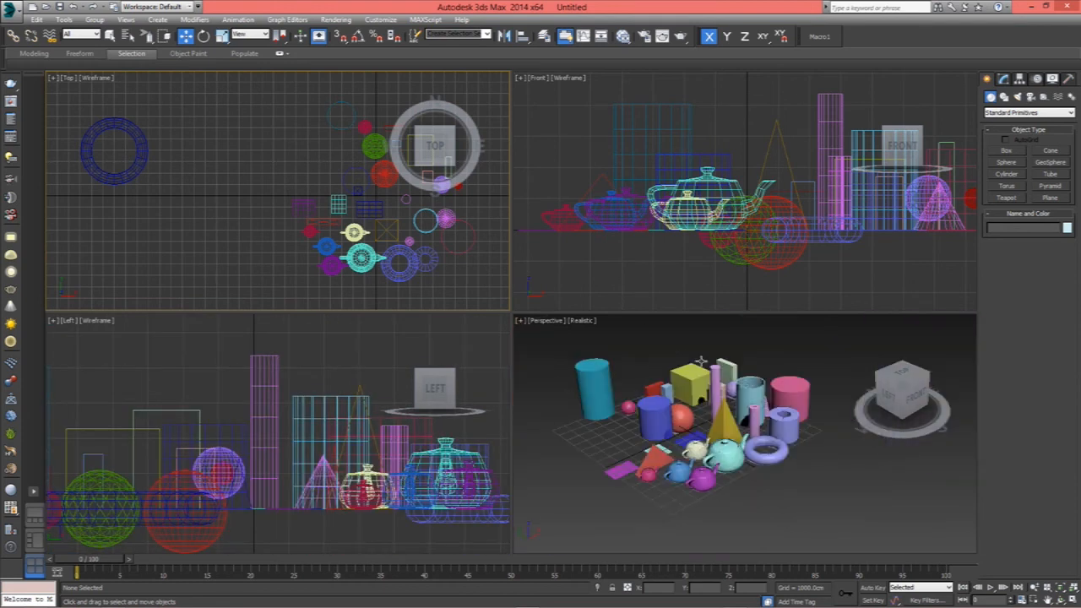
scroll(708, 211, up, 2)
scroll(709, 213, up, 3)
scroll(713, 218, down, 3)
scroll(713, 218, down, 3)
scroll(326, 213, up, 3)
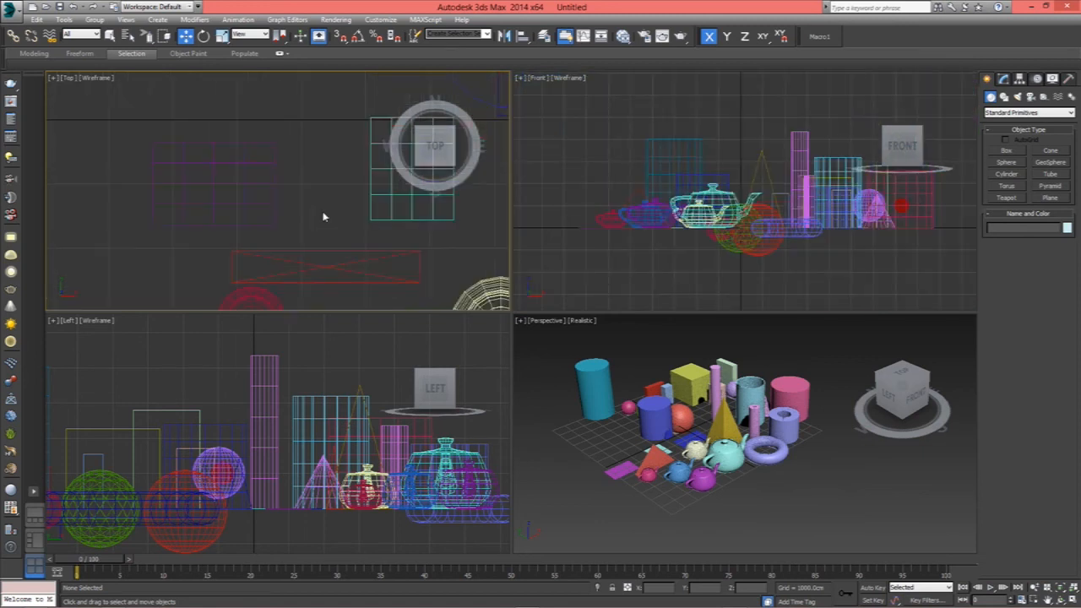
scroll(326, 217, down, 6)
scroll(338, 471, up, 4)
scroll(337, 471, down, 6)
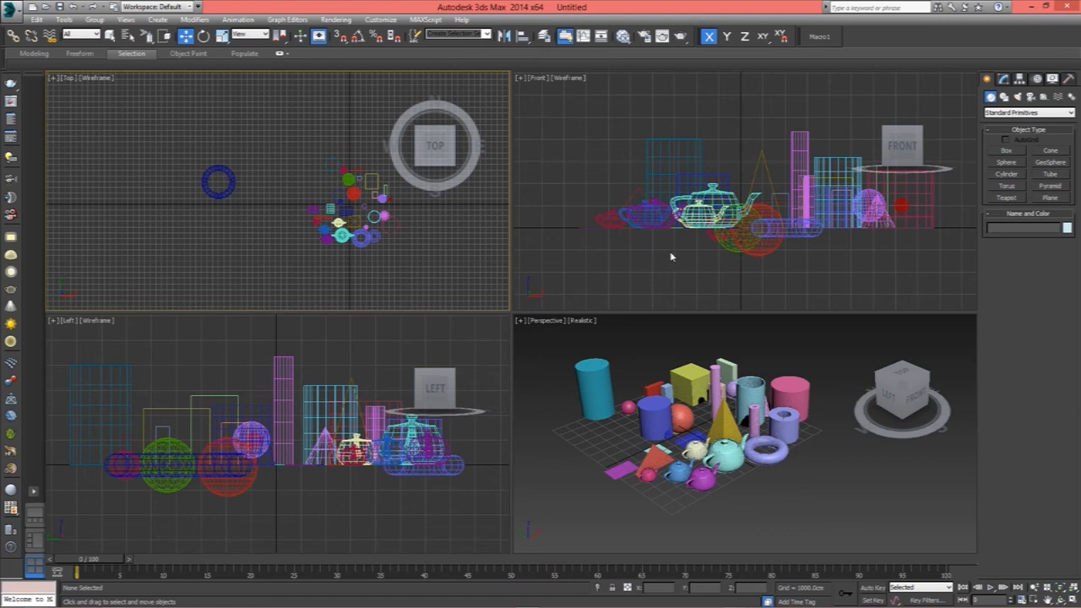
Pan across the primitives in the Front, Top, Left and Perspective viewports, including over to the distant blue torus in Top.
mouse_move(672, 257)
middle_down()
mouse_move(563, 242)
mouse_move(728, 244)
mouse_move(563, 246)
mouse_move(666, 246)
mouse_move(647, 194)
mouse_move(645, 280)
mouse_move(699, 177)
mouse_move(751, 296)
mouse_move(647, 295)
mouse_move(582, 219)
mouse_move(617, 242)
mouse_move(678, 177)
mouse_move(642, 161)
mouse_move(650, 184)
mouse_move(689, 213)
mouse_move(683, 257)
middle_up()
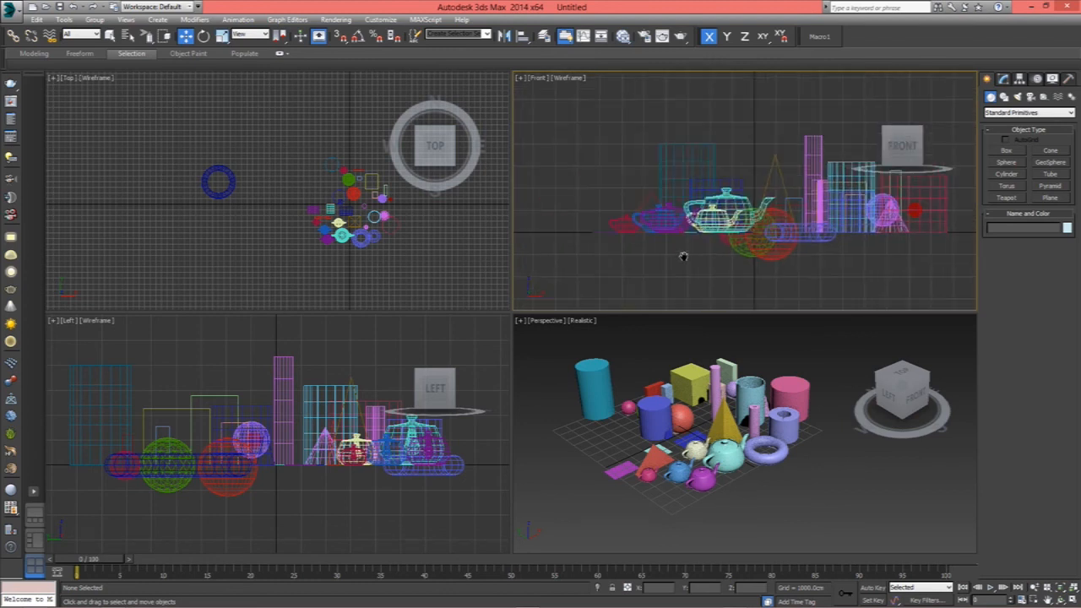
middle_drag(379, 225, 307, 244)
scroll(271, 231, up, 5)
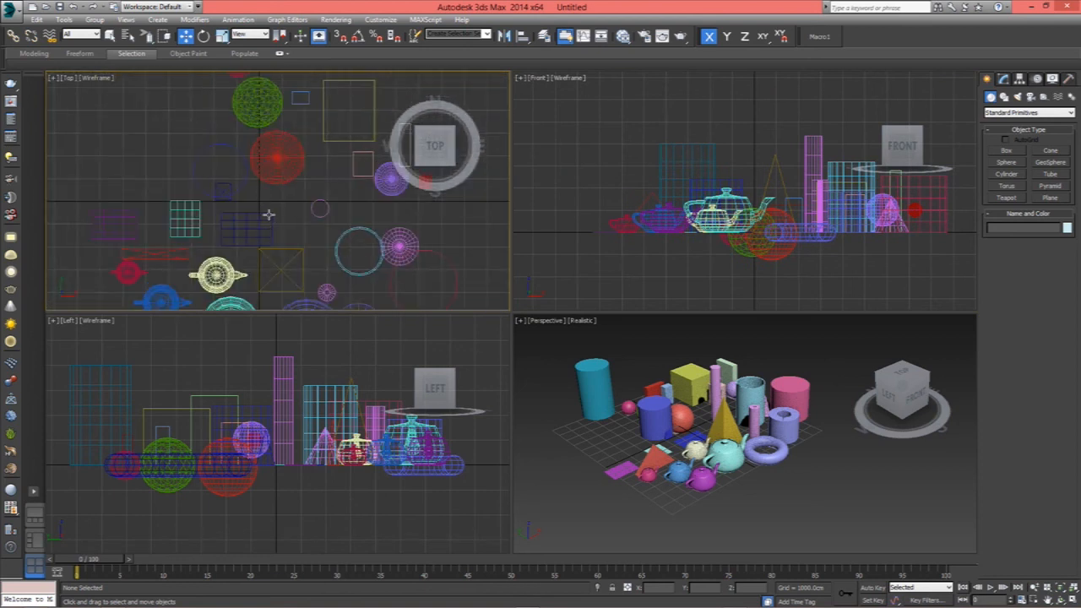
scroll(268, 214, up, 3)
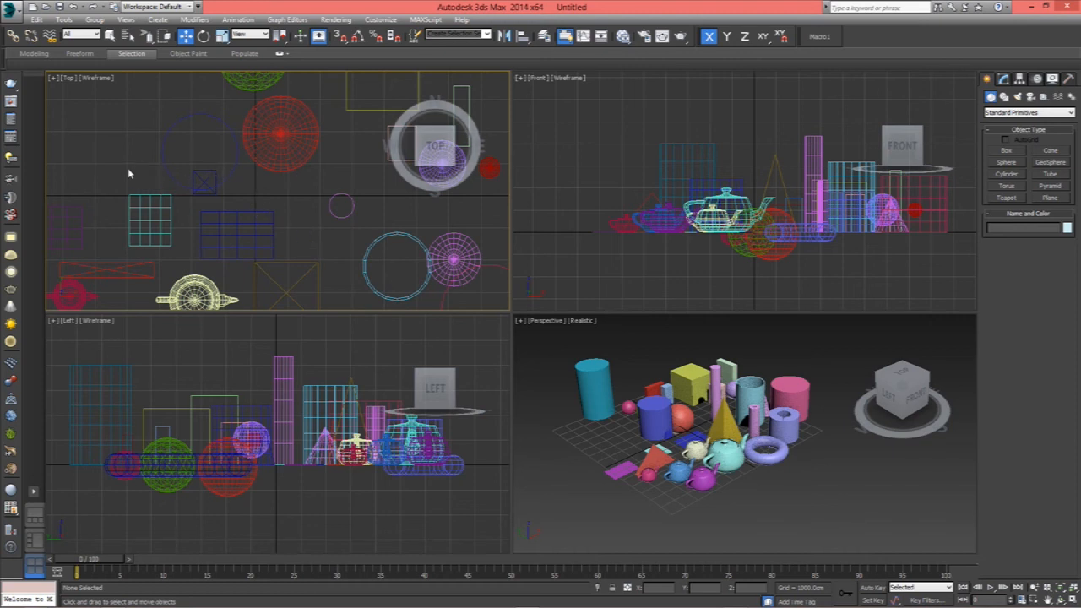
middle_drag(127, 169, 567, 201)
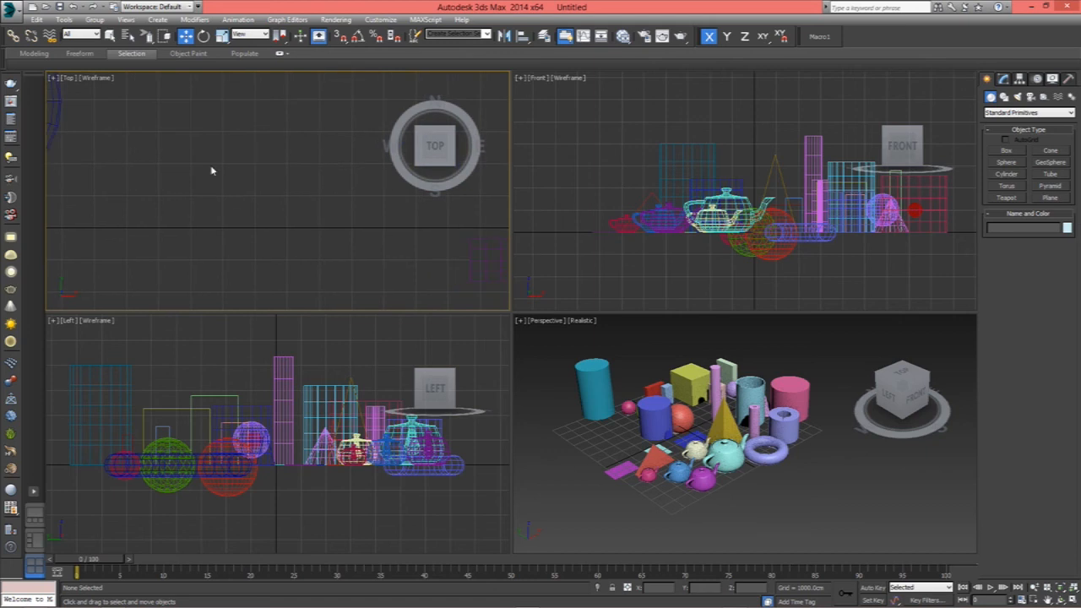
middle_drag(228, 180, 473, 236)
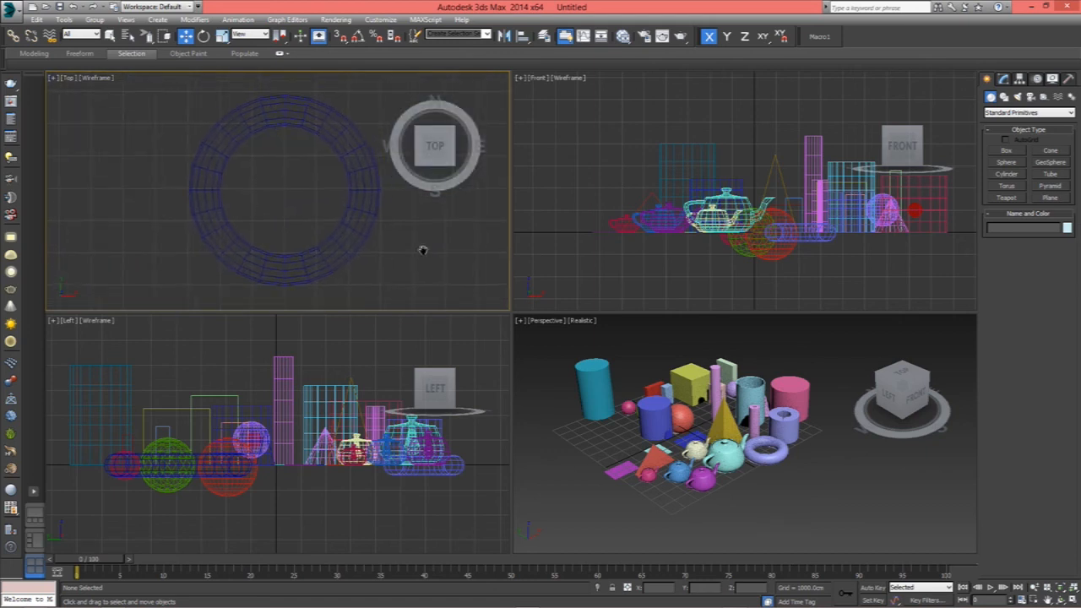
middle_drag(399, 258, 217, 202)
middle_drag(373, 397, 304, 432)
scroll(291, 434, up, 2)
middle_drag(653, 426, 651, 454)
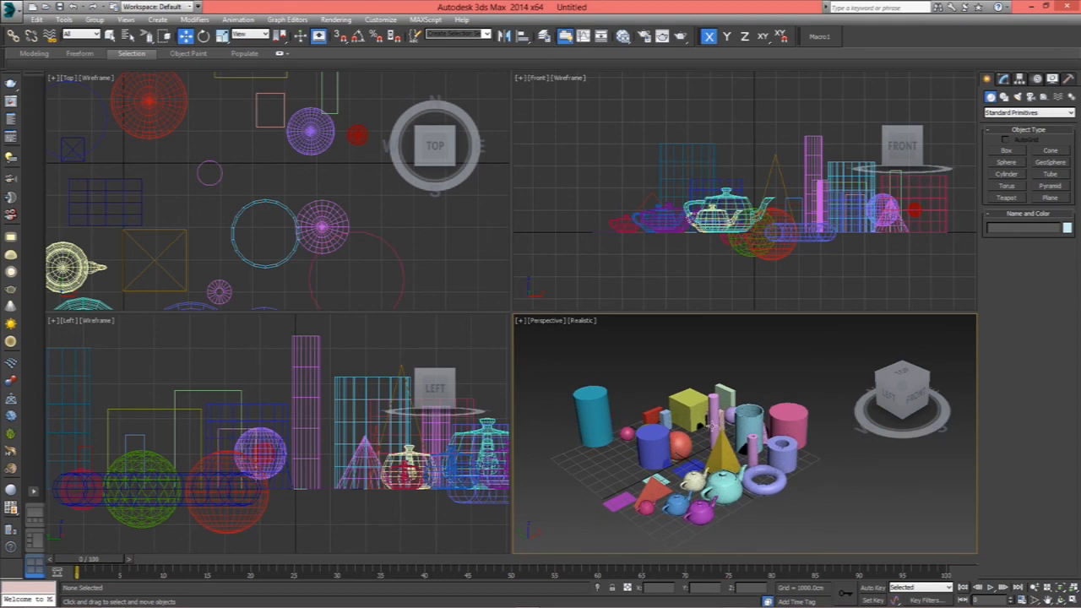
mouse_move(669, 427)
middle_down()
mouse_move(674, 460)
mouse_move(613, 423)
mouse_move(682, 416)
middle_up()
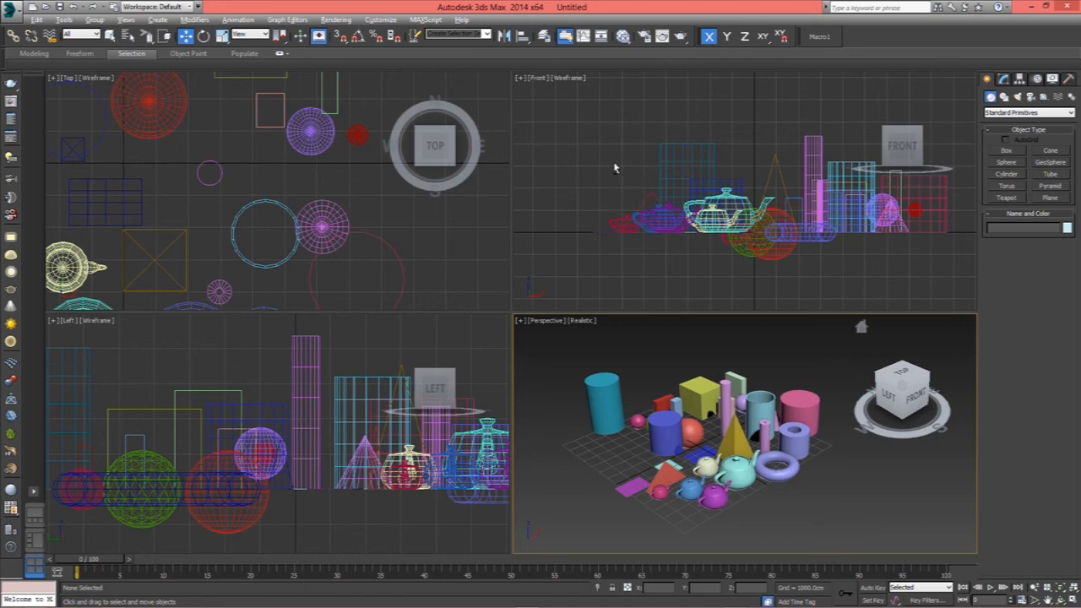
Orbit the Front, Top and Left viewports away from their fixed directions into angled orthographic views.
alt+middle_drag(617, 170, 397, 189)
alt+middle_drag(298, 421, 351, 426)
mouse_move(345, 388)
alt+middle_down()
mouse_move(349, 375)
mouse_move(357, 396)
alt+middle_up()
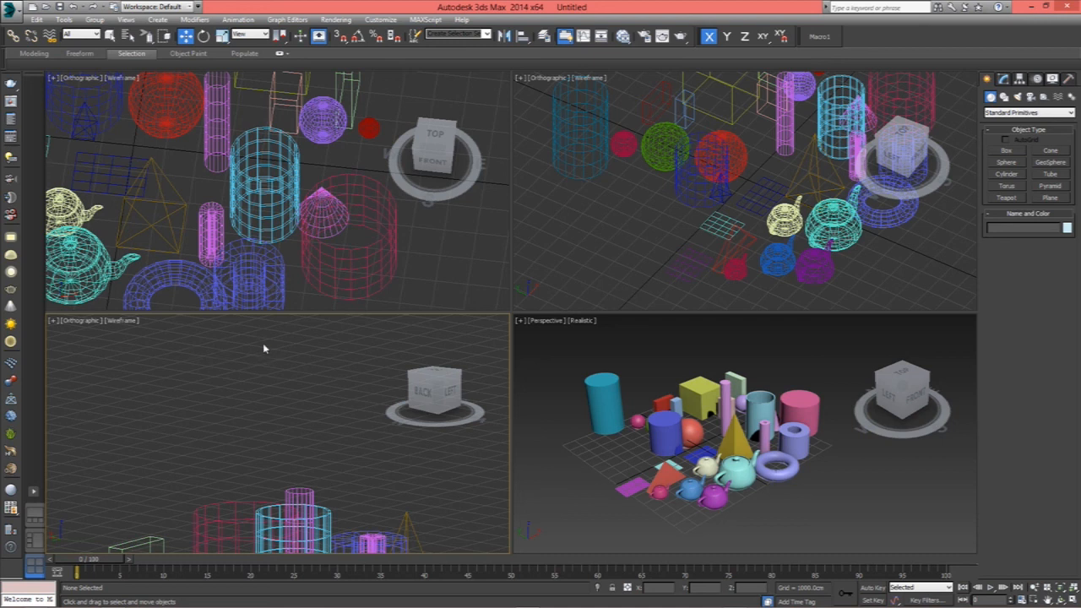
alt+middle_drag(262, 341, 233, 344)
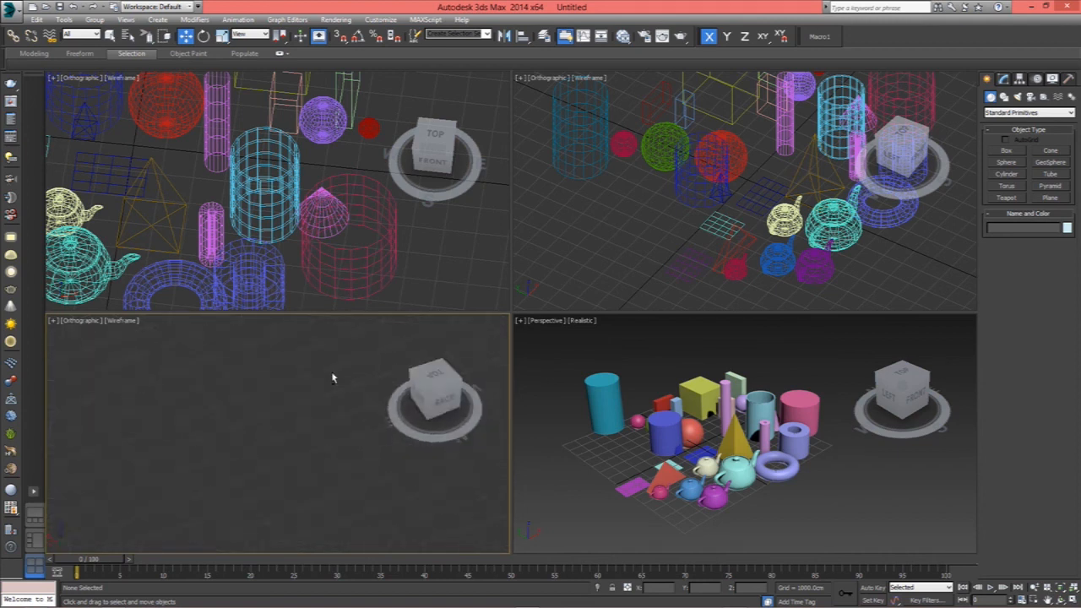
alt+middle_drag(293, 351, 428, 319)
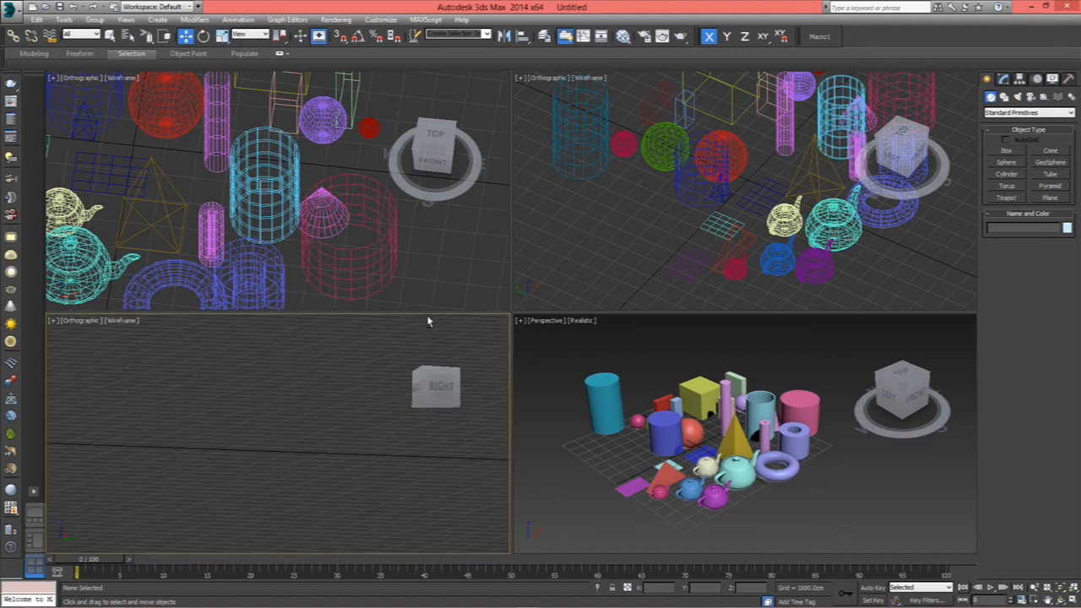
Select the cyan tube, the red sphere and the light-blue torus in turn, orbiting the former Top viewport around each one.
right_click(264, 185)
click(283, 175)
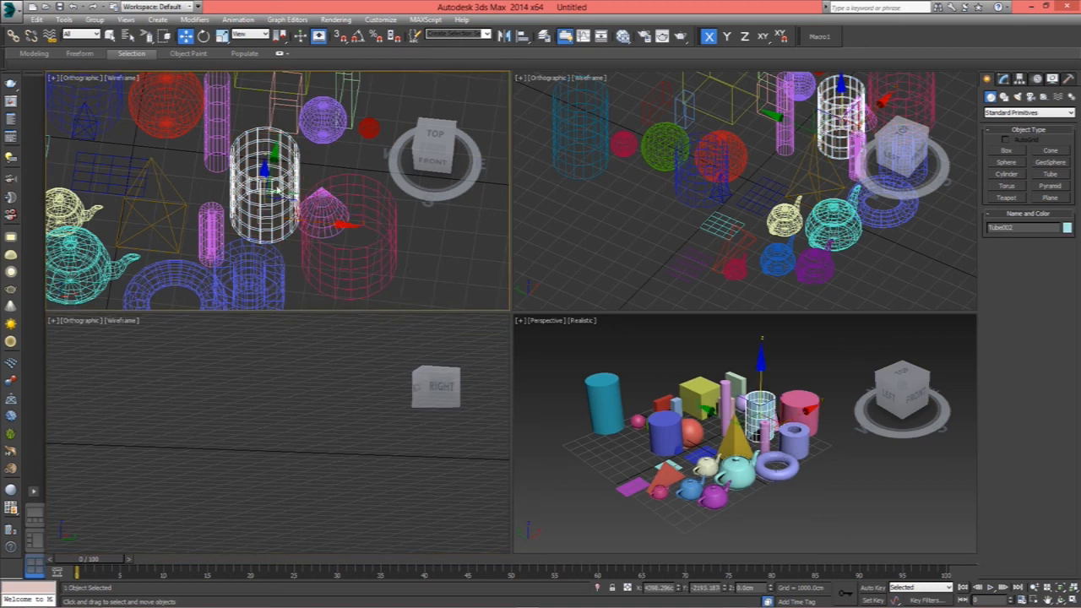
alt+middle_drag(327, 179, 345, 203)
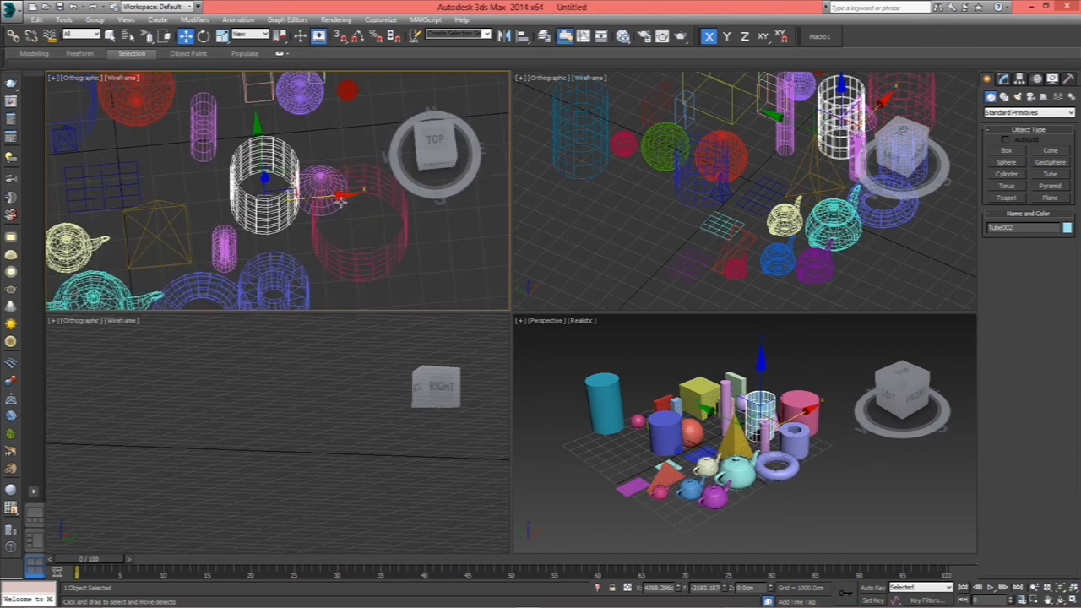
click(135, 99)
alt+middle_drag(149, 123, 223, 165)
click(348, 237)
alt+middle_drag(332, 211, 397, 226)
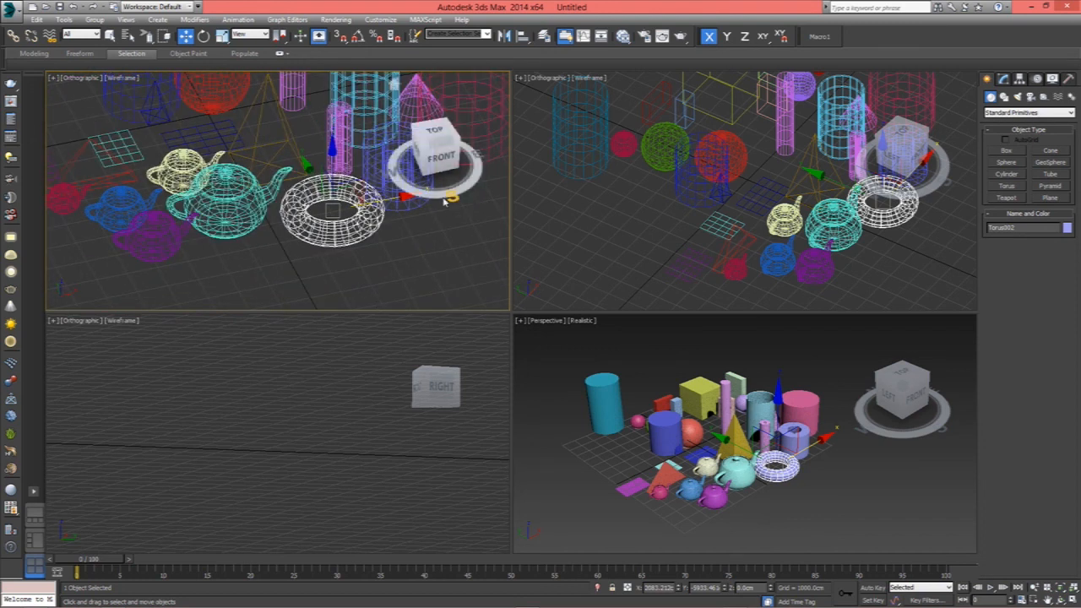
Deselect the torus and orbit the former Front viewport and the Perspective viewport around the scene.
click(377, 420)
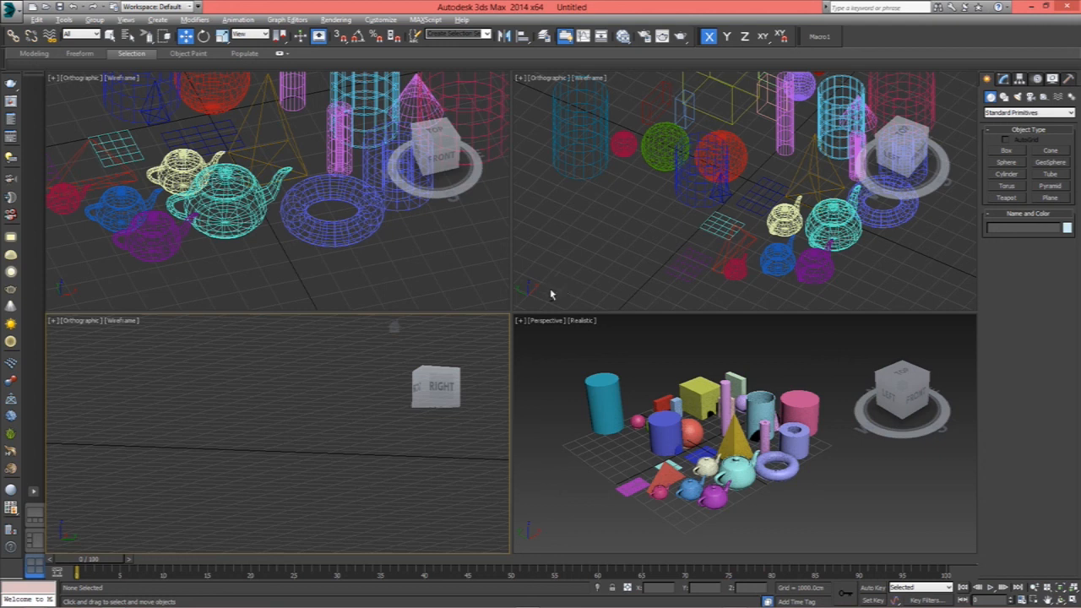
alt+middle_drag(551, 295, 712, 297)
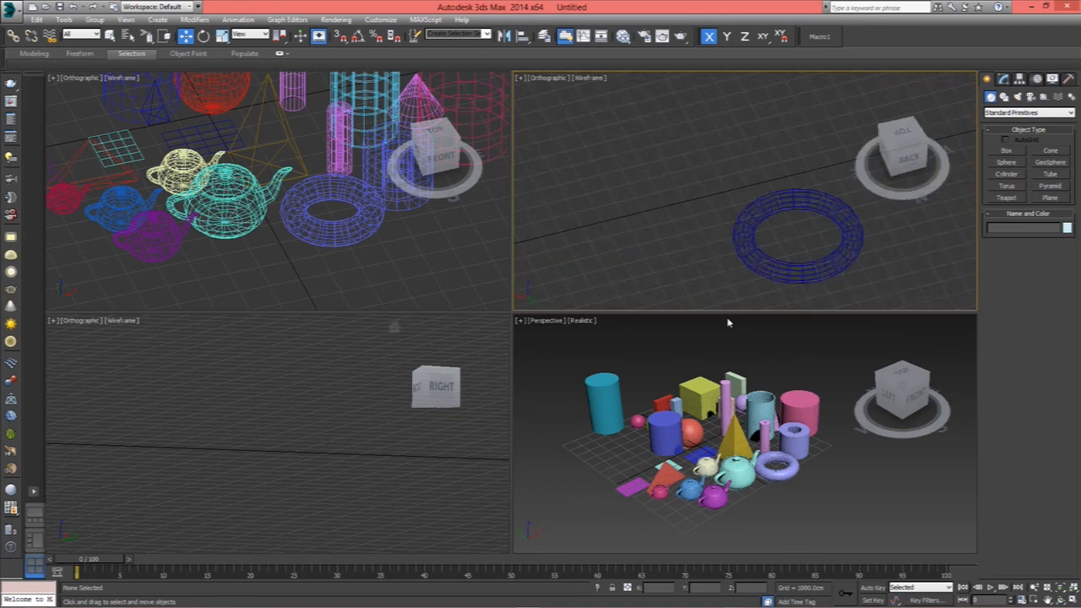
alt+middle_drag(854, 347, 733, 331)
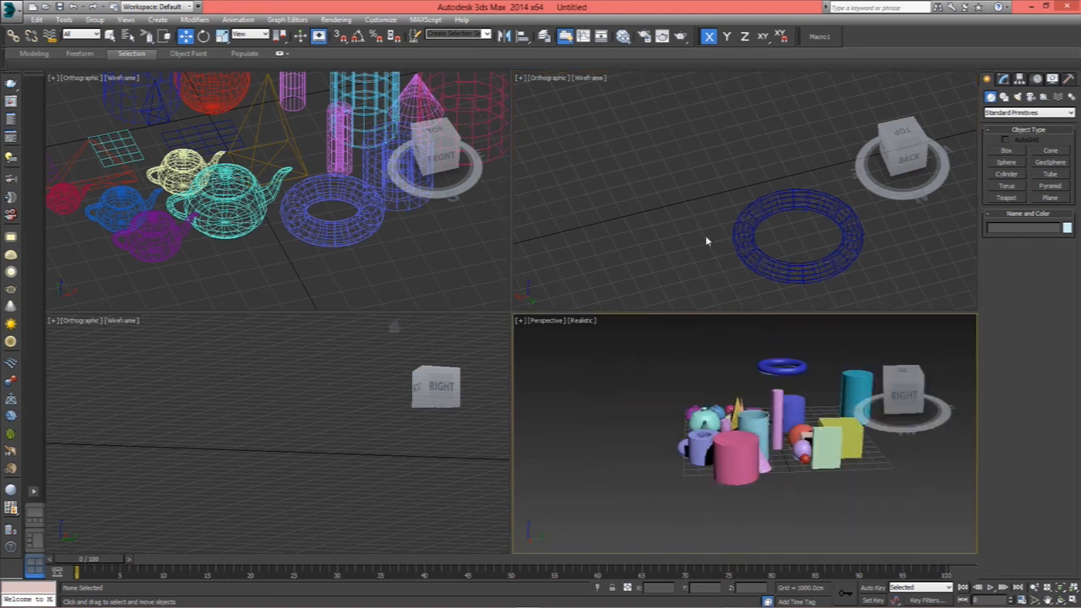
Zoom each of the four viewports to the extents of the whole scene with nothing selected.
click(274, 412)
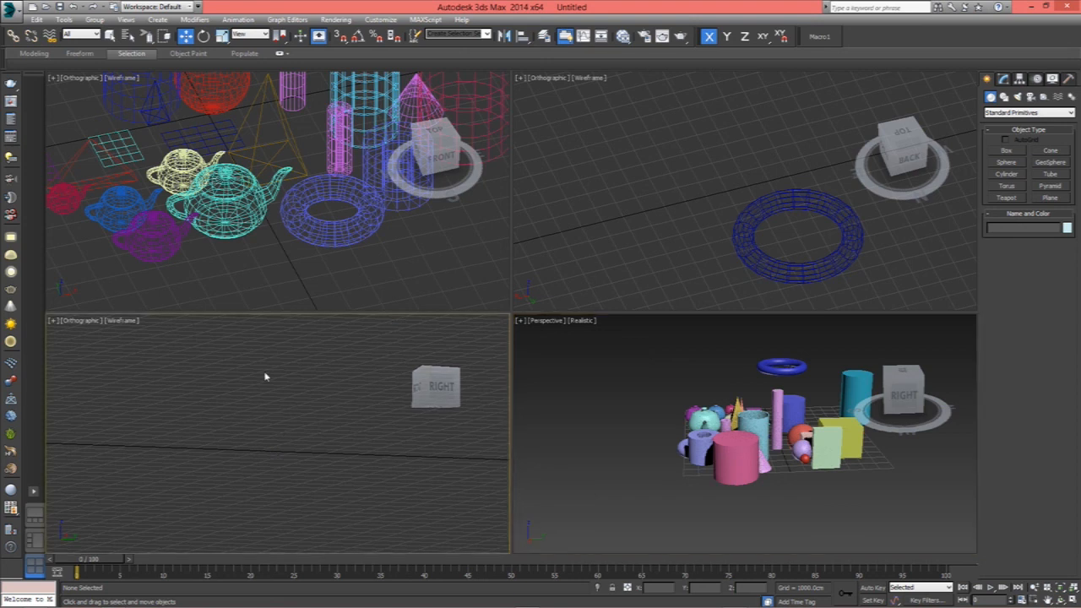
key(z)
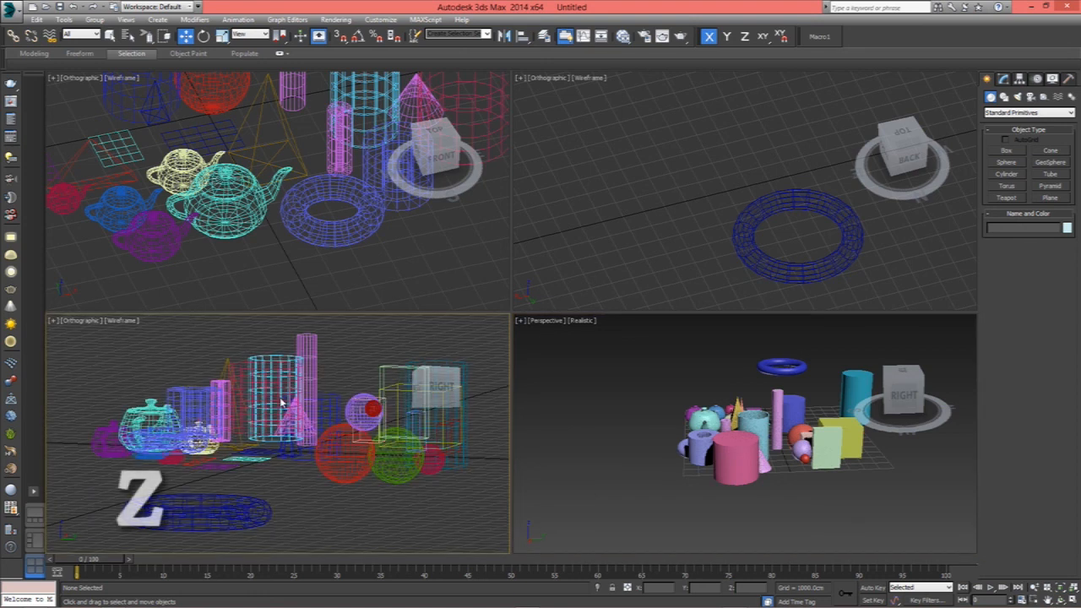
click(377, 276)
key(z)
click(630, 260)
key(z)
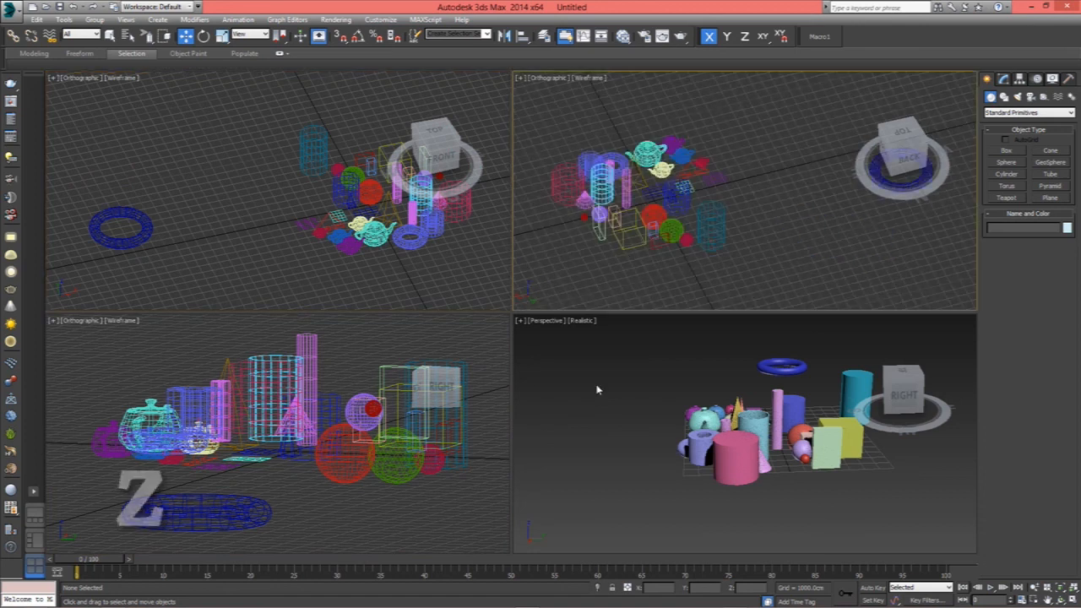
click(586, 433)
key(z)
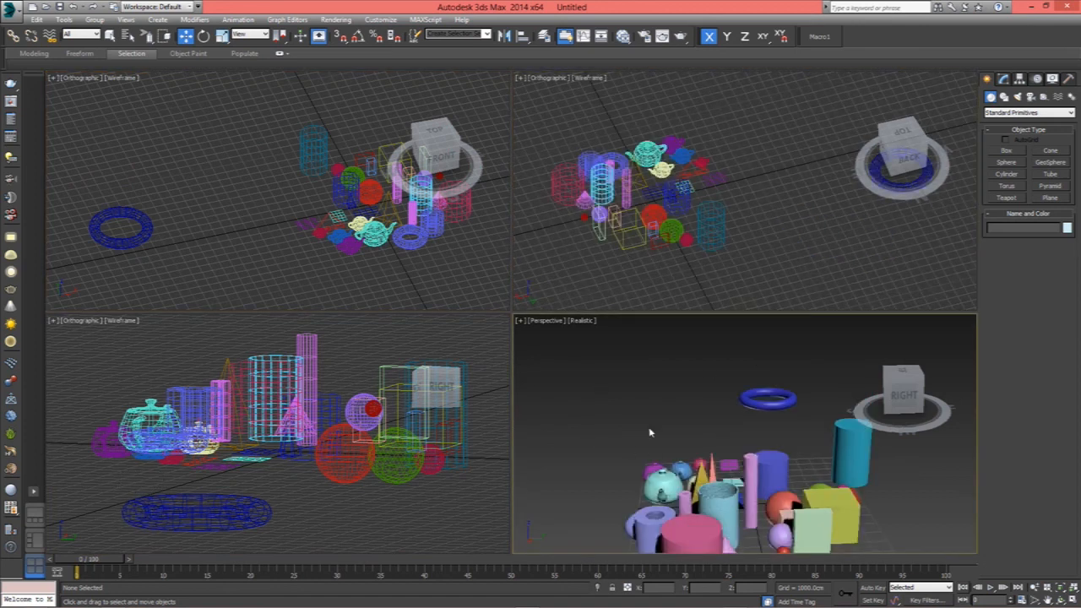